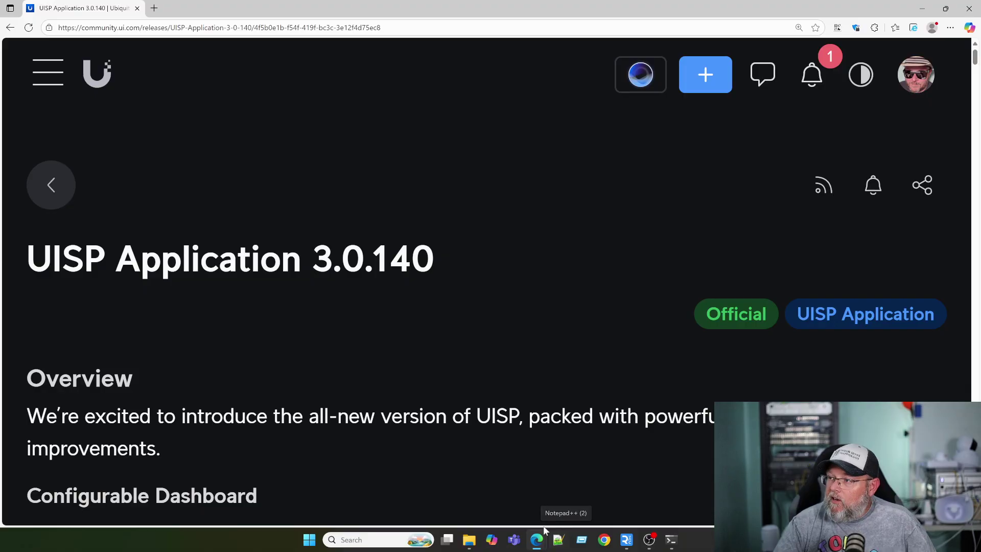
scroll(403, 306, down, 2)
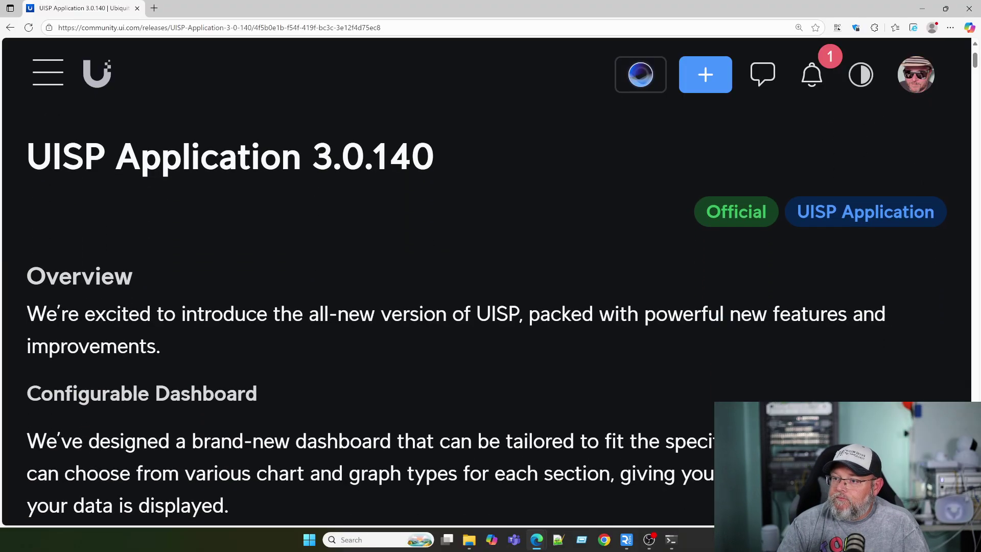
scroll(301, 326, down, 1)
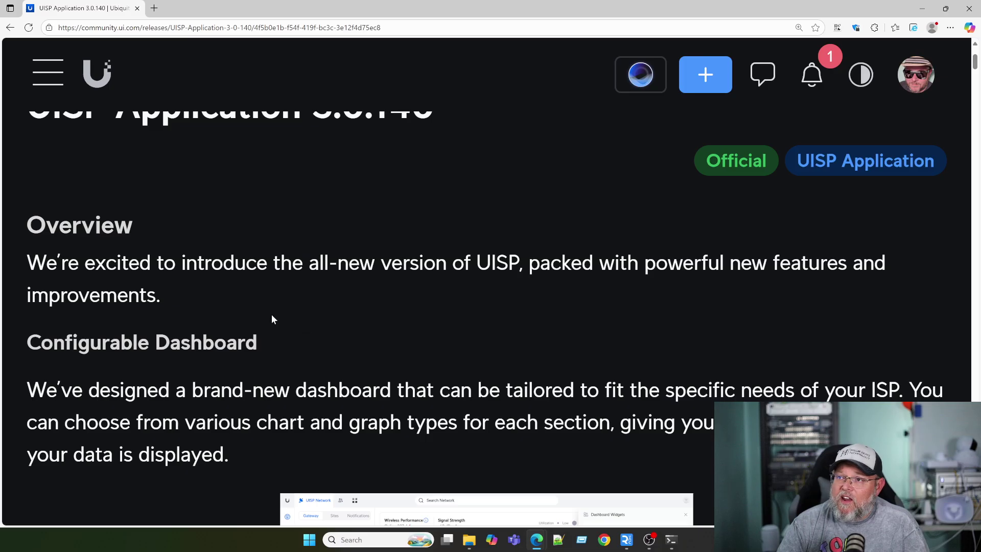
scroll(247, 314, up, 2)
scroll(245, 317, up, 1)
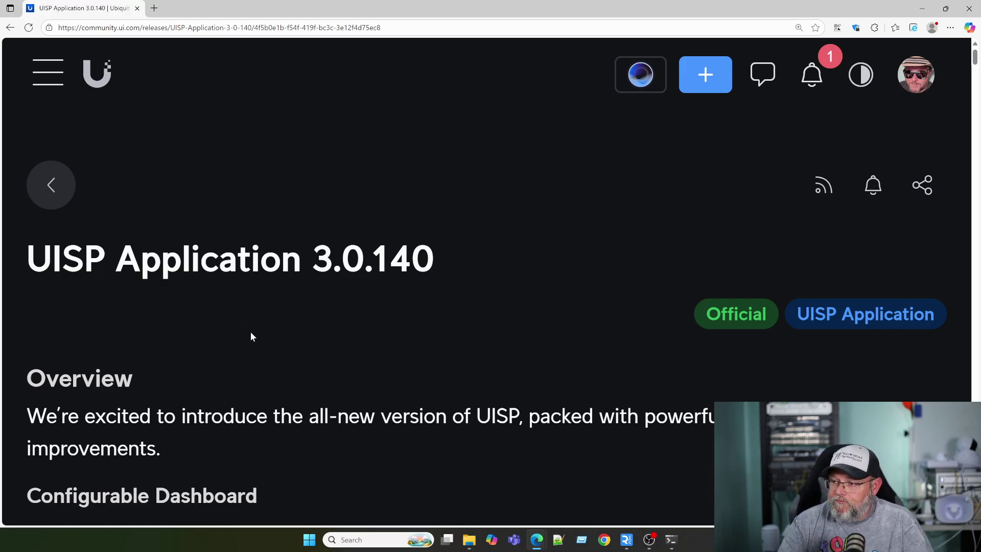
scroll(251, 332, down, 3)
scroll(254, 268, down, 1)
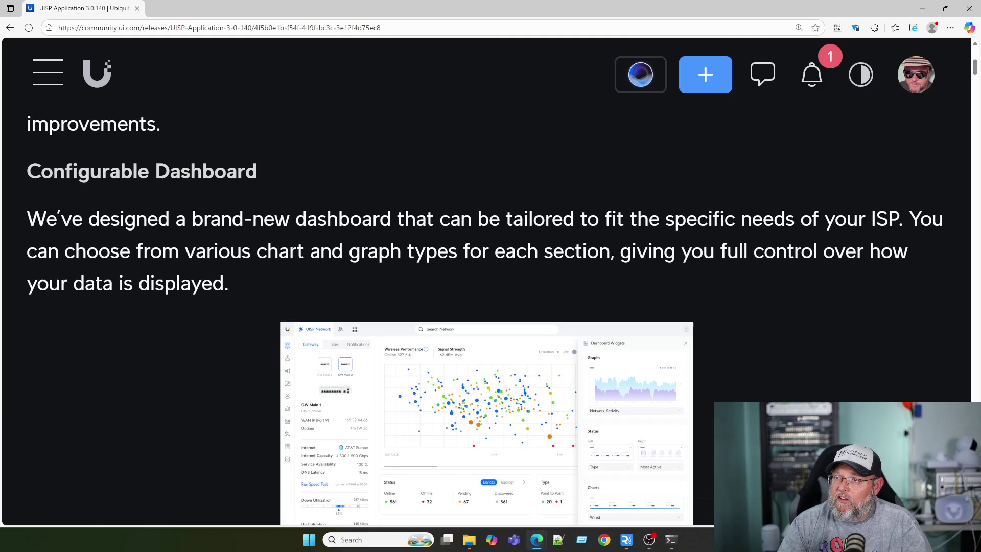
scroll(255, 268, down, 1)
scroll(254, 292, down, 1)
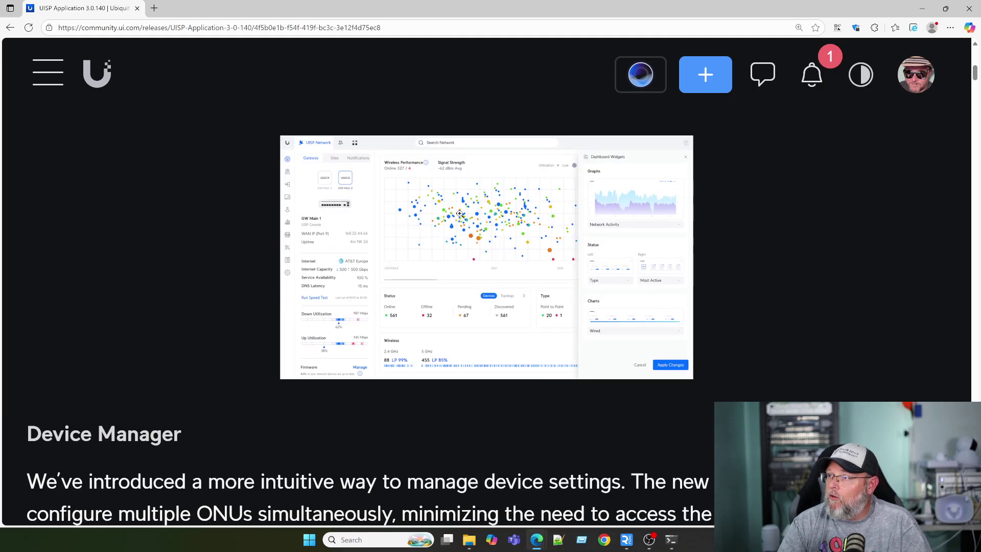
scroll(323, 275, down, 2)
scroll(323, 275, down, 1)
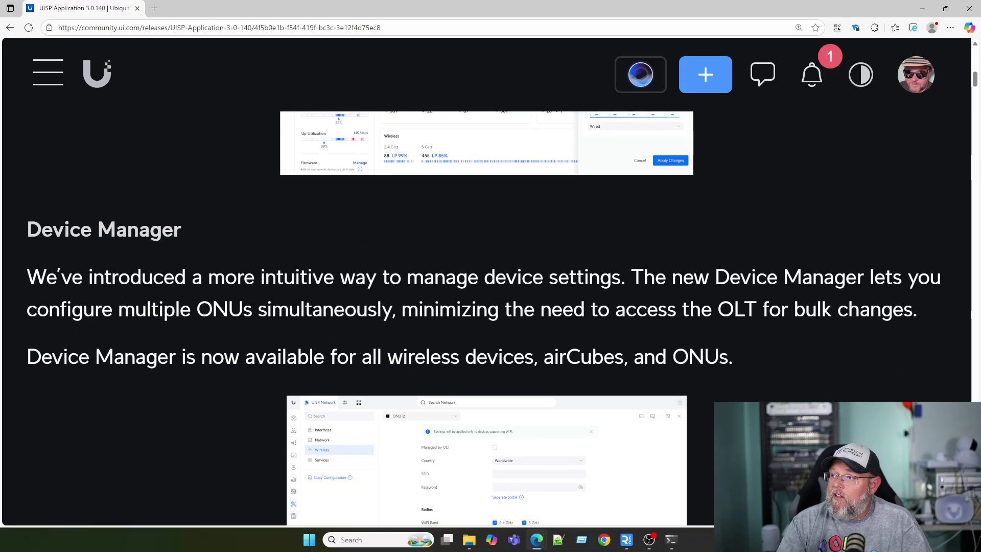
scroll(491, 306, down, 1)
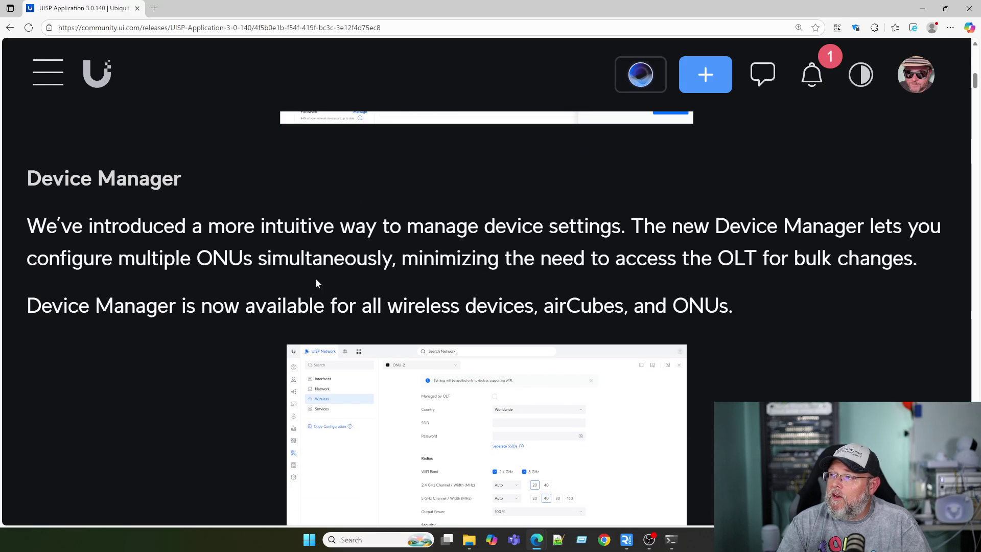
scroll(316, 284, down, 1)
scroll(429, 322, down, 1)
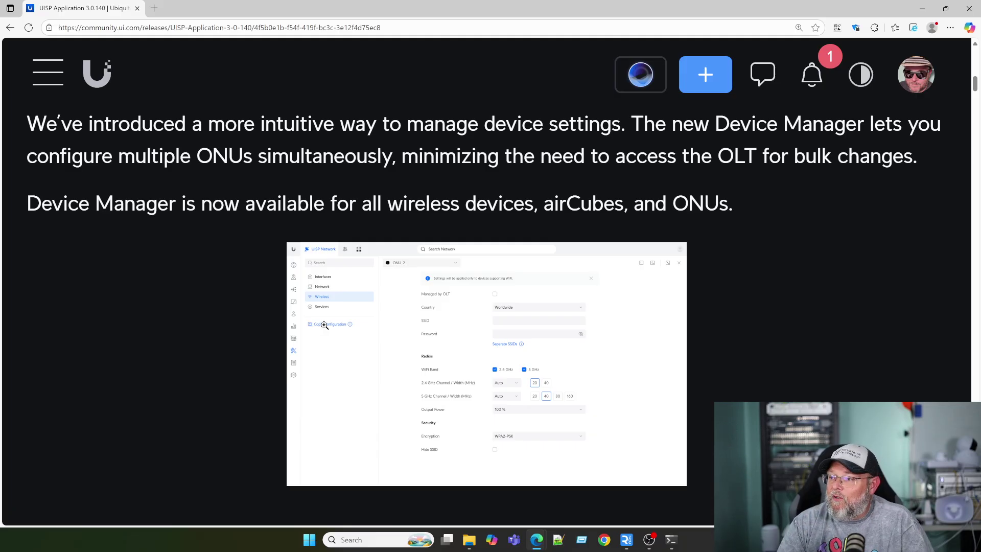
scroll(325, 324, down, 2)
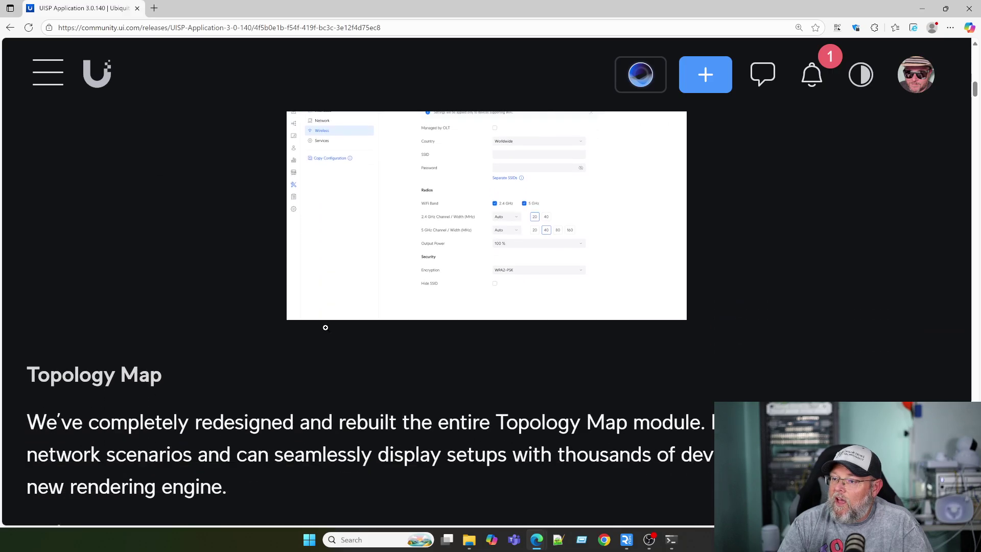
scroll(326, 327, down, 1)
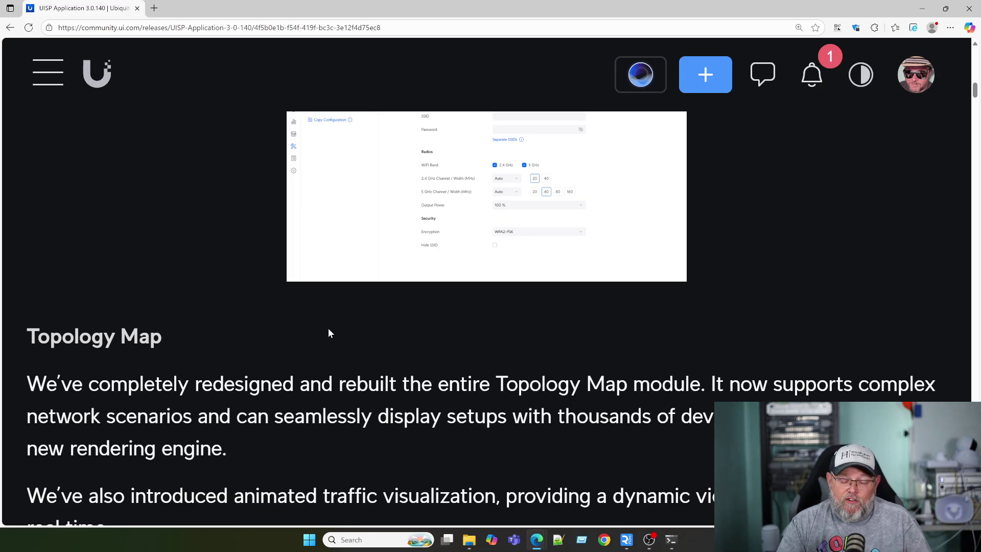
scroll(328, 333, down, 2)
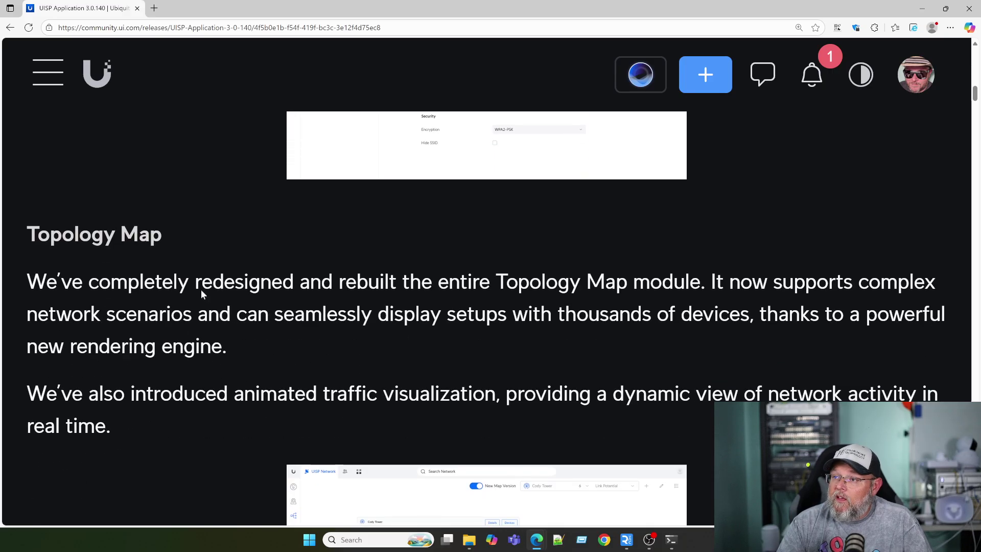
scroll(191, 306, down, 3)
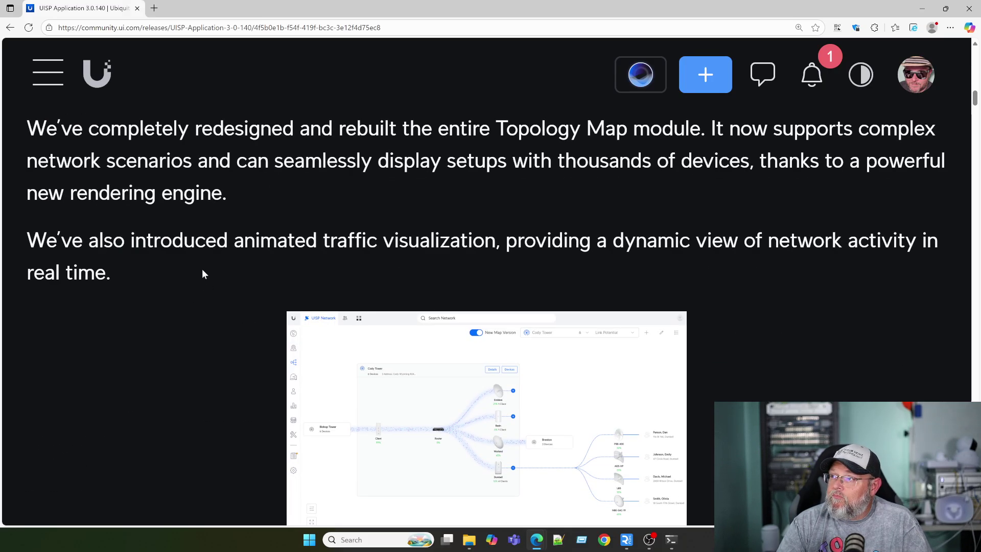
scroll(194, 295, down, 1)
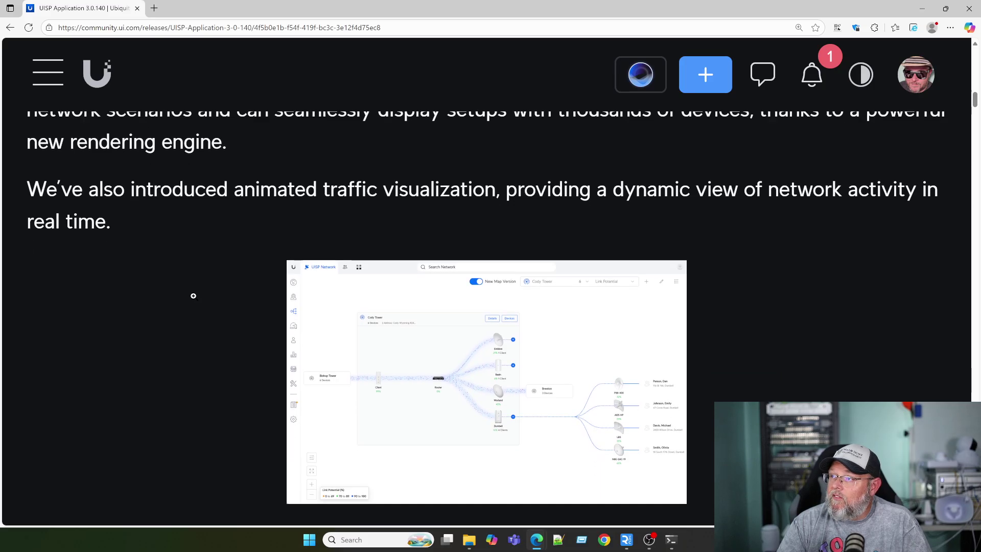
scroll(315, 337, down, 1)
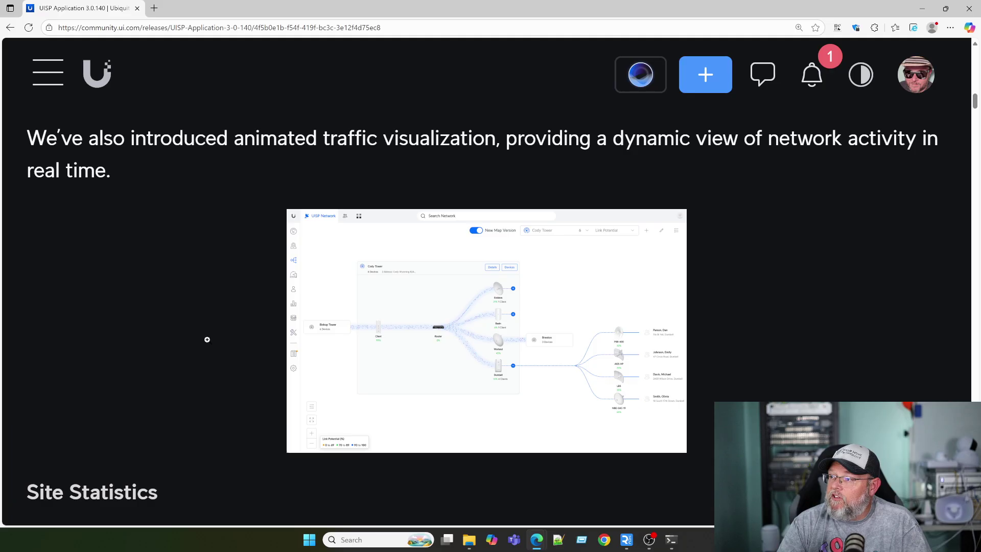
scroll(207, 339, down, 2)
scroll(207, 340, down, 2)
scroll(208, 340, down, 2)
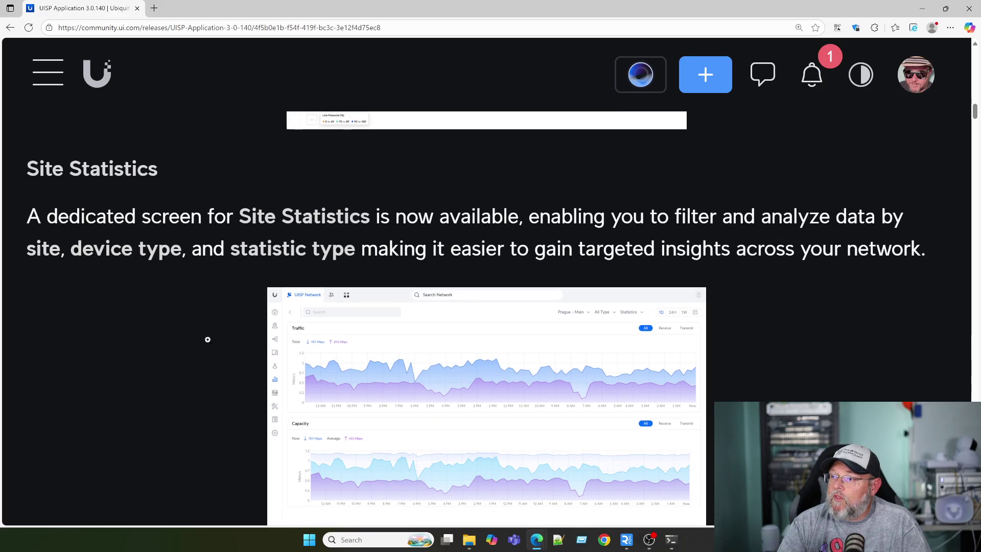
scroll(207, 339, down, 2)
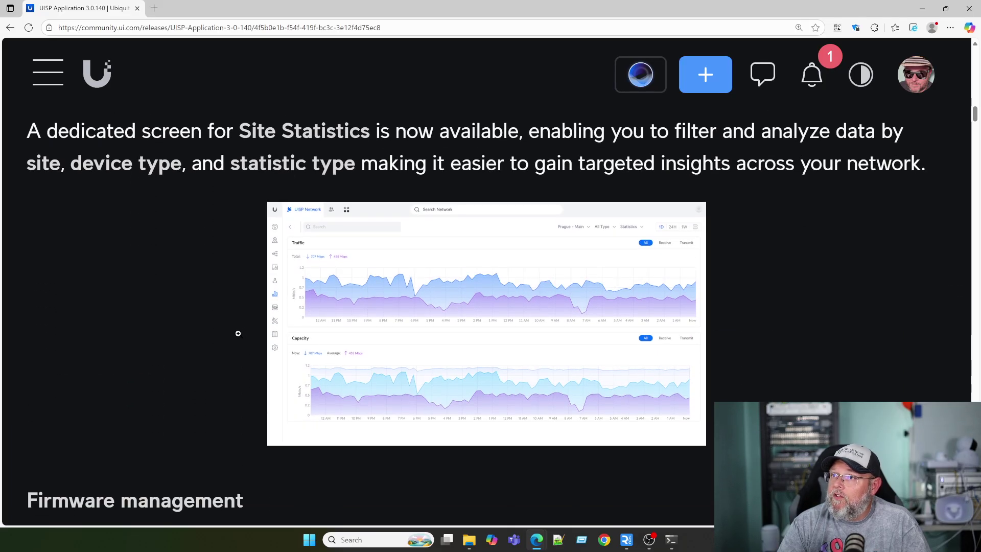
scroll(238, 333, down, 2)
scroll(239, 333, down, 1)
scroll(239, 332, down, 2)
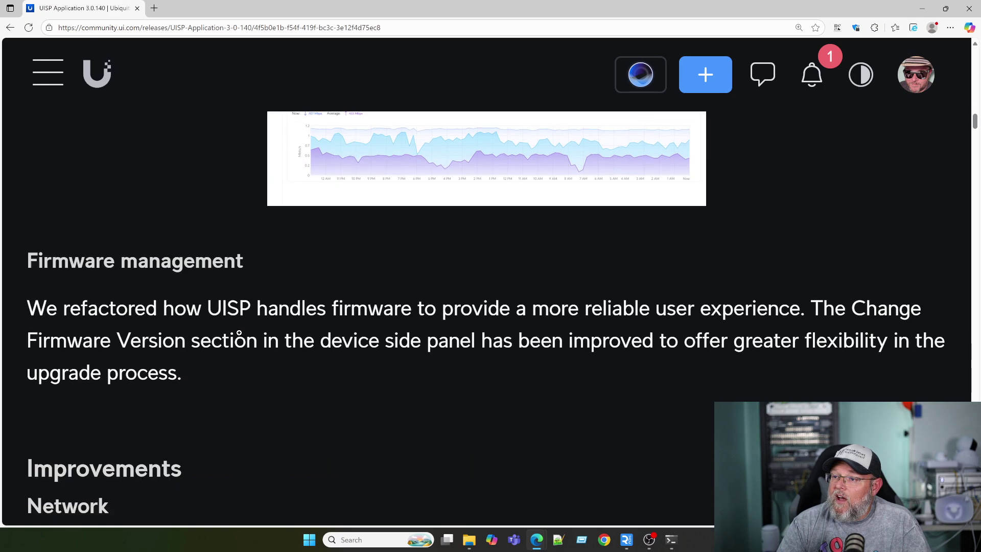
scroll(238, 332, down, 1)
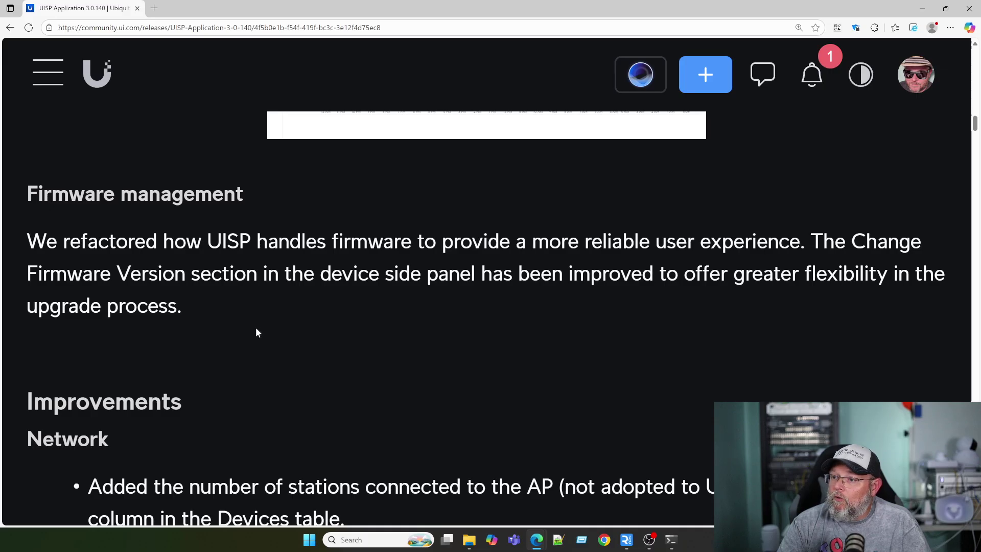
scroll(257, 332, down, 2)
scroll(257, 331, down, 2)
scroll(254, 327, down, 1)
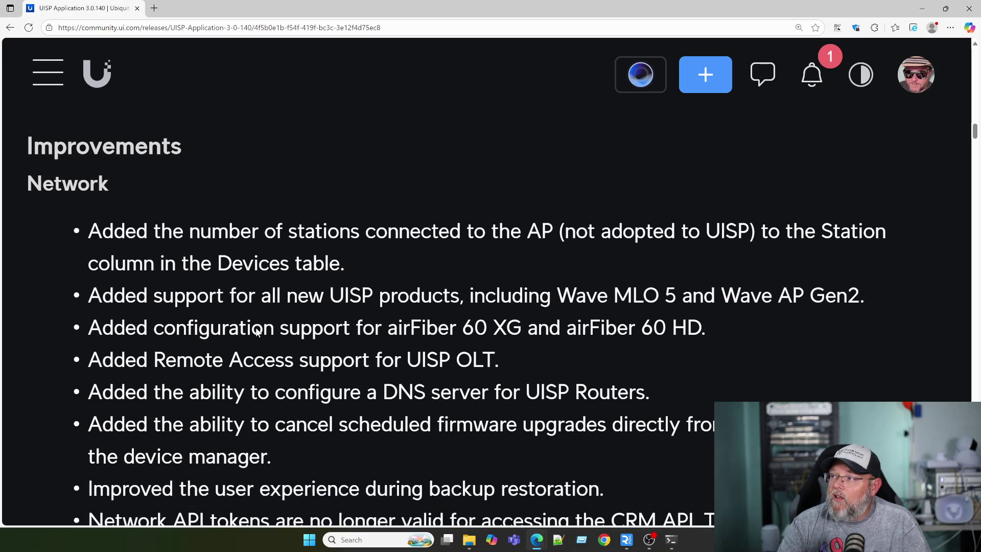
scroll(255, 327, down, 1)
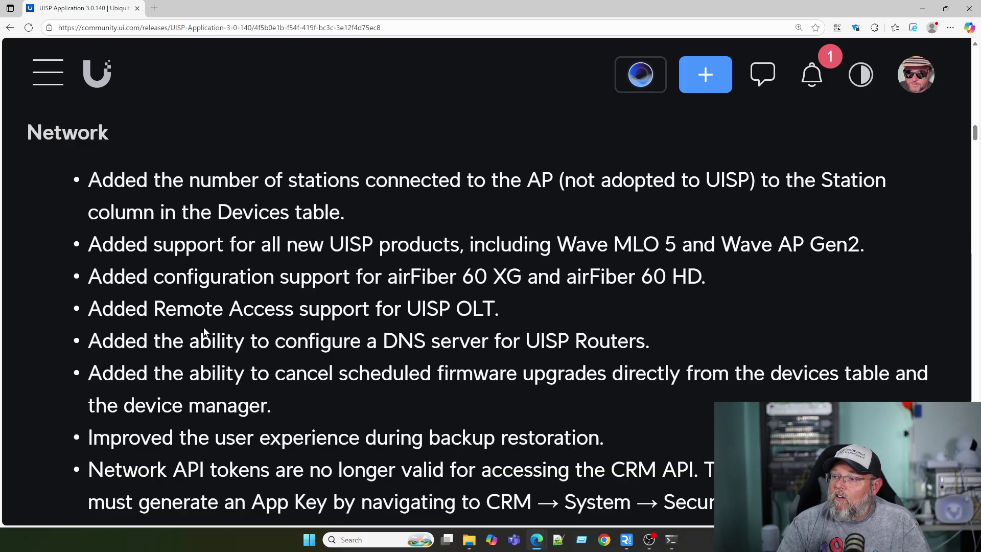
scroll(203, 328, down, 1)
scroll(203, 328, down, 1)
scroll(202, 328, down, 1)
scroll(203, 327, down, 1)
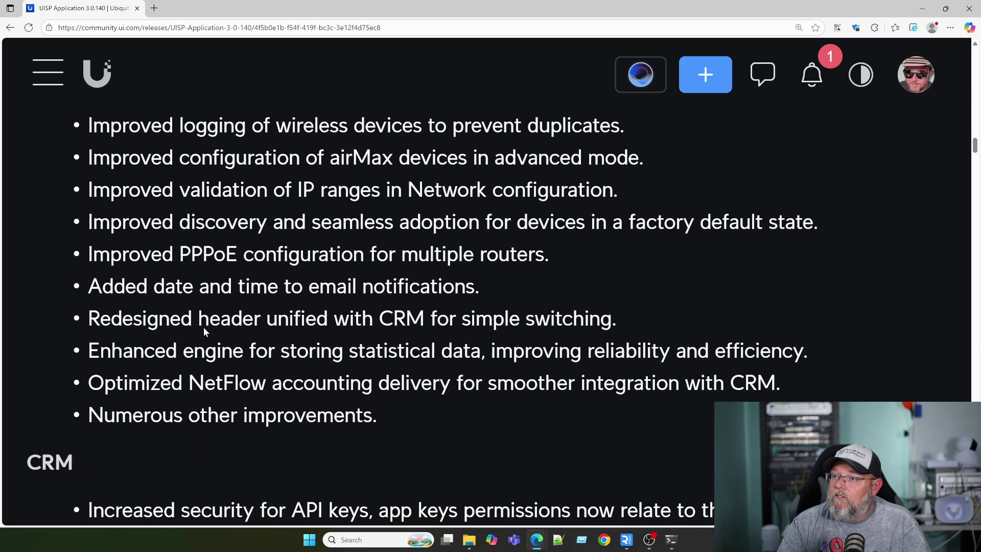
scroll(204, 328, down, 2)
scroll(204, 327, down, 1)
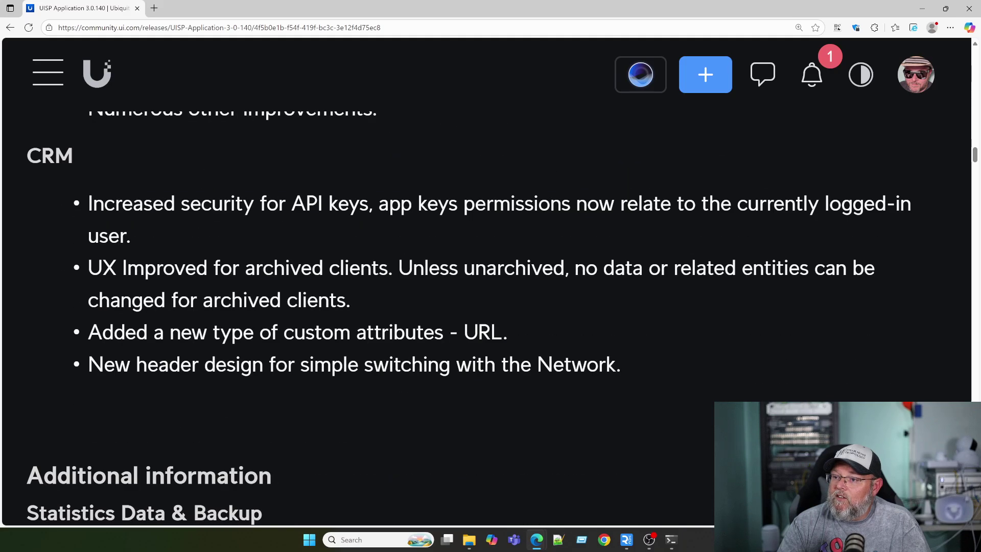
scroll(184, 298, down, 2)
scroll(490, 307, down, 1)
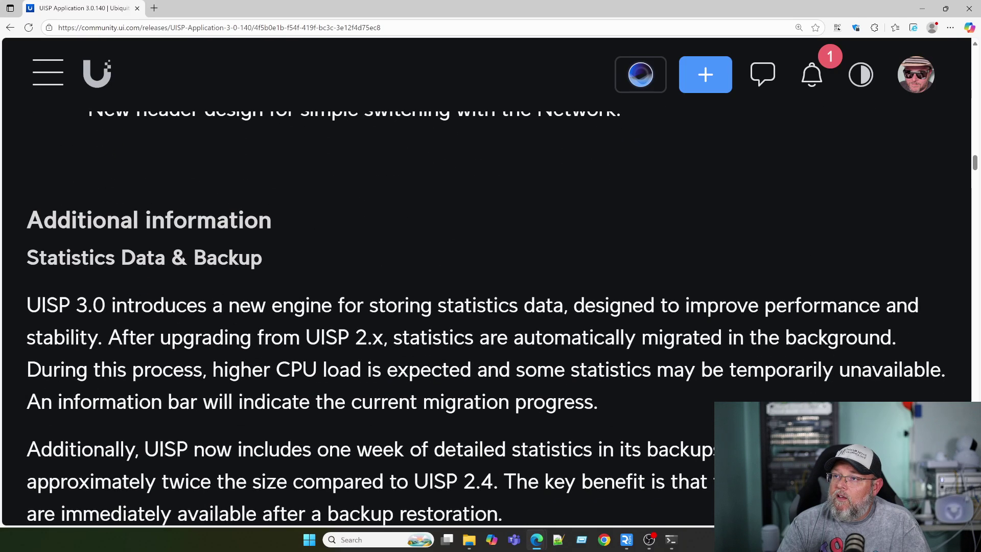
scroll(491, 307, down, 1)
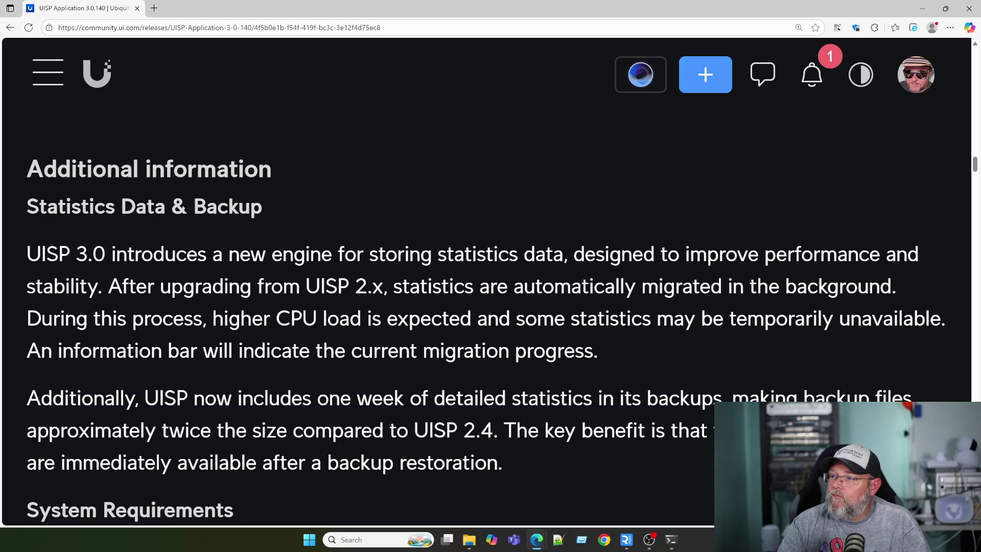
scroll(320, 322, down, 1)
scroll(320, 322, down, 1)
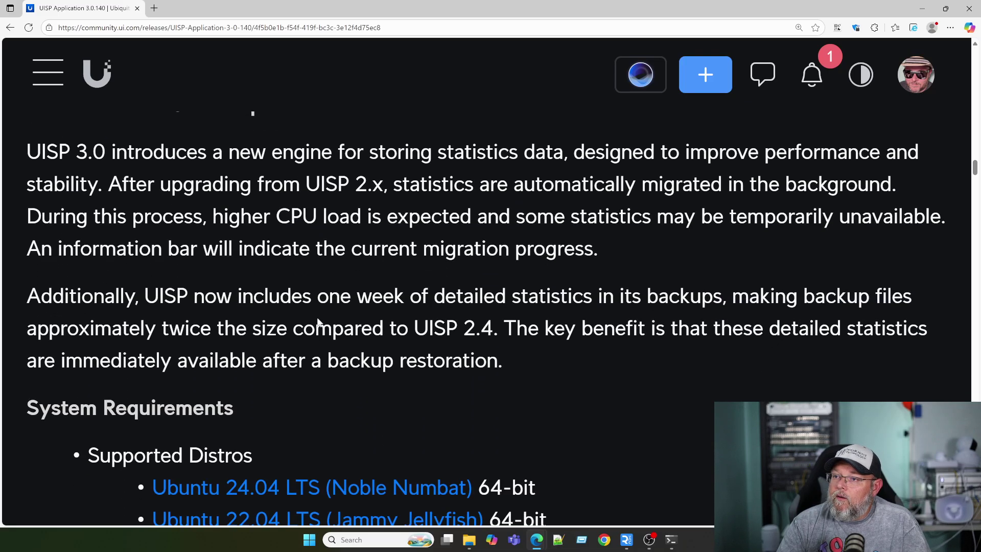
scroll(491, 307, down, 1)
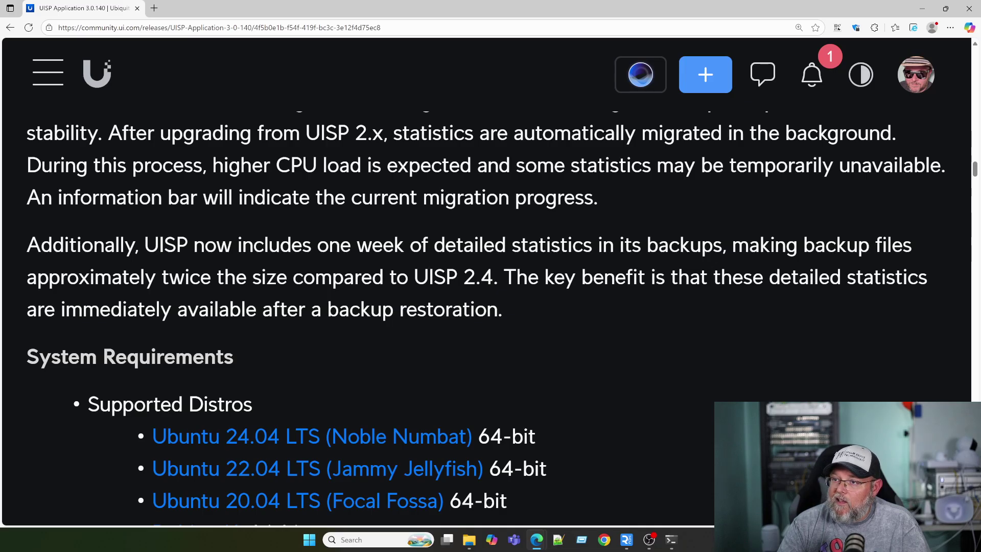
scroll(391, 309, down, 1)
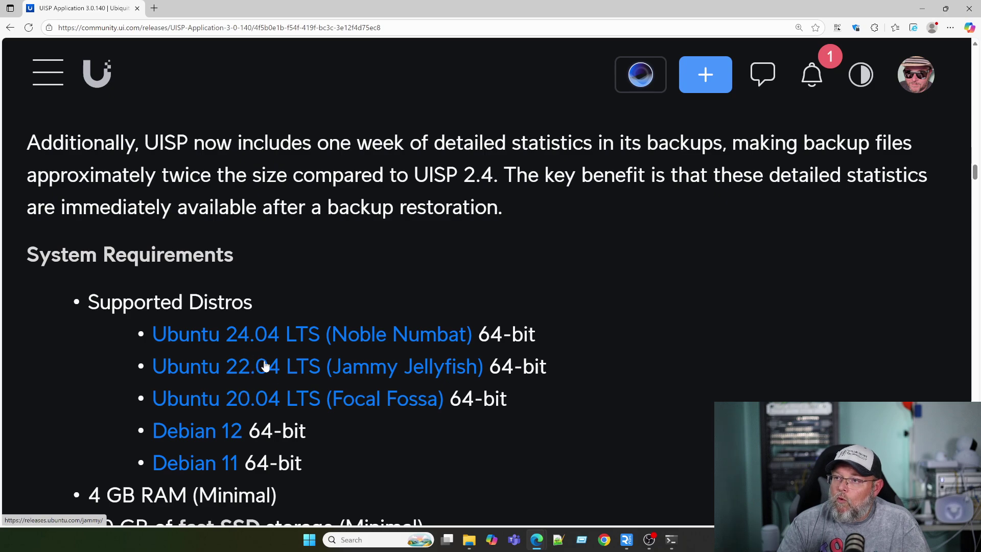
scroll(267, 373, down, 2)
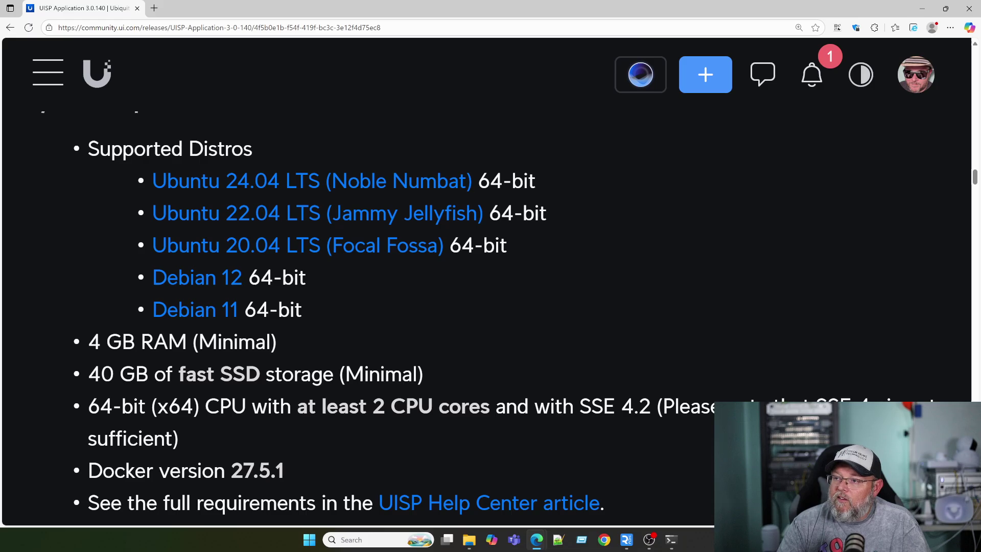
scroll(491, 307, down, 1)
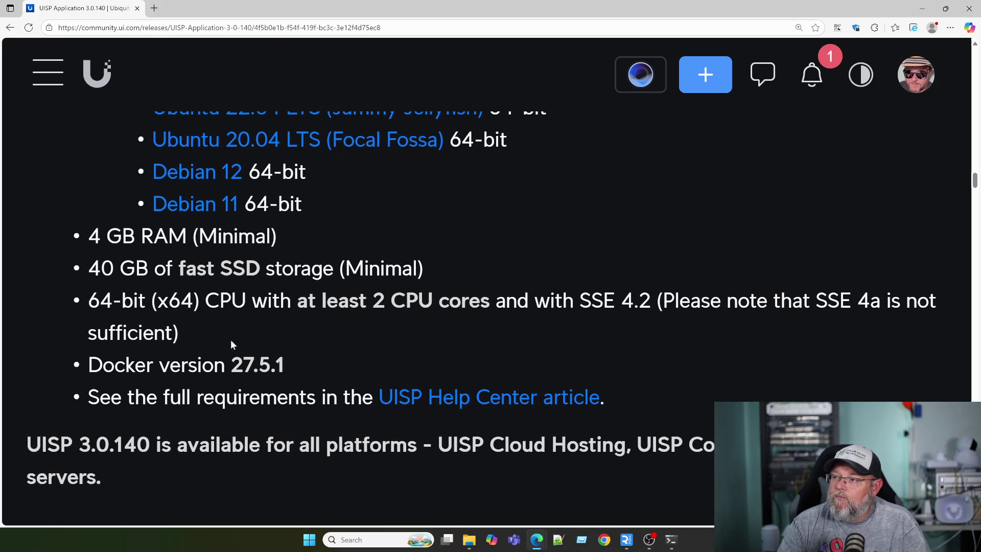
scroll(231, 339, down, 1)
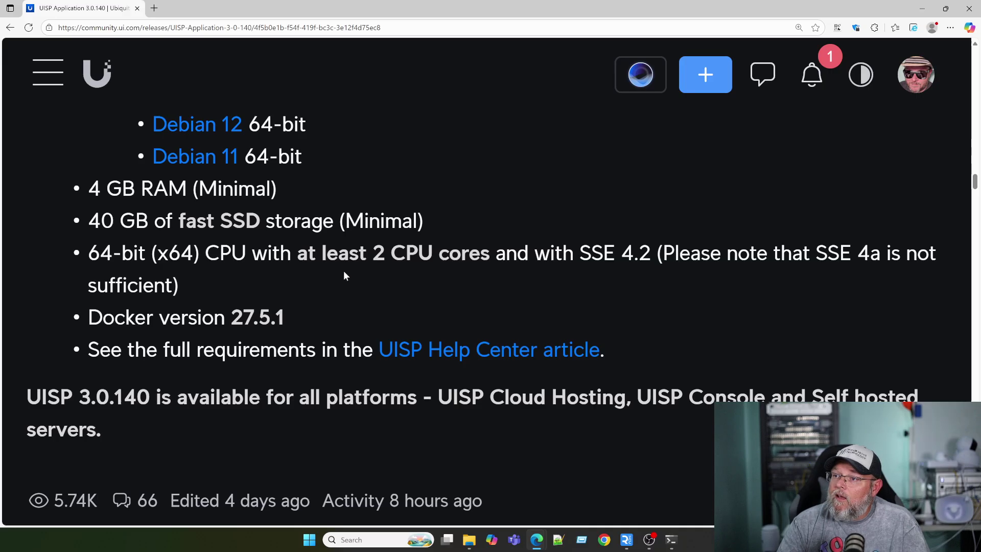
scroll(321, 296, down, 1)
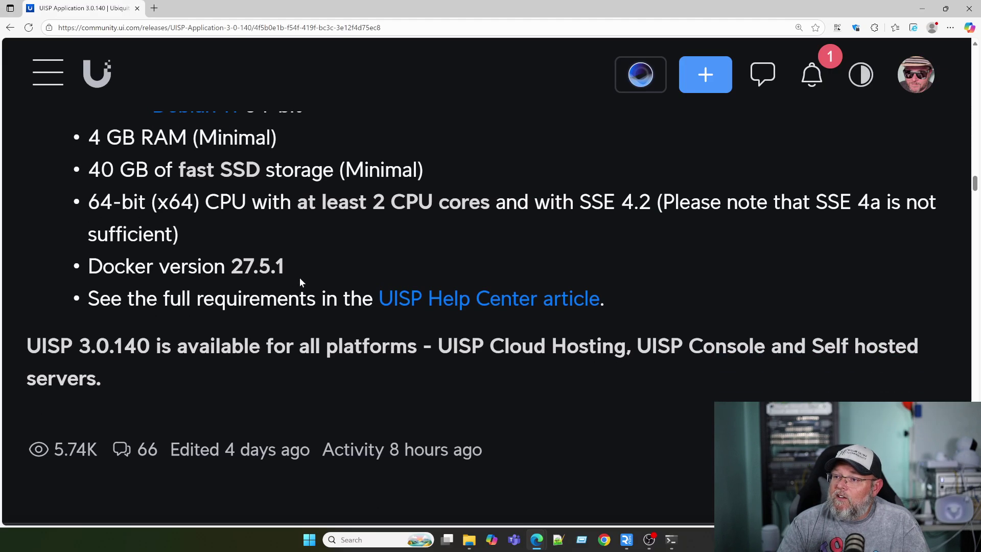
scroll(299, 279, down, 1)
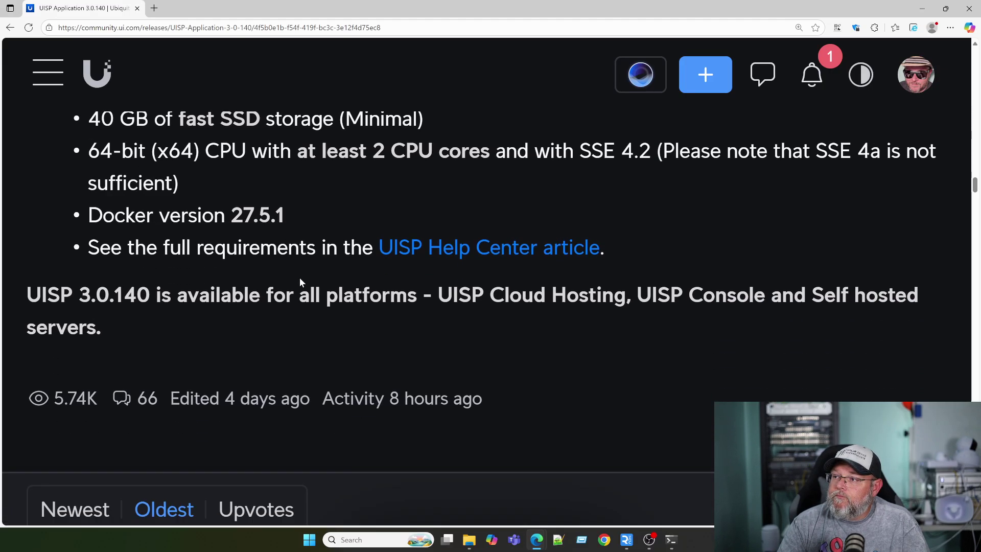
scroll(300, 278, down, 2)
scroll(299, 282, up, 1)
scroll(299, 282, up, 1)
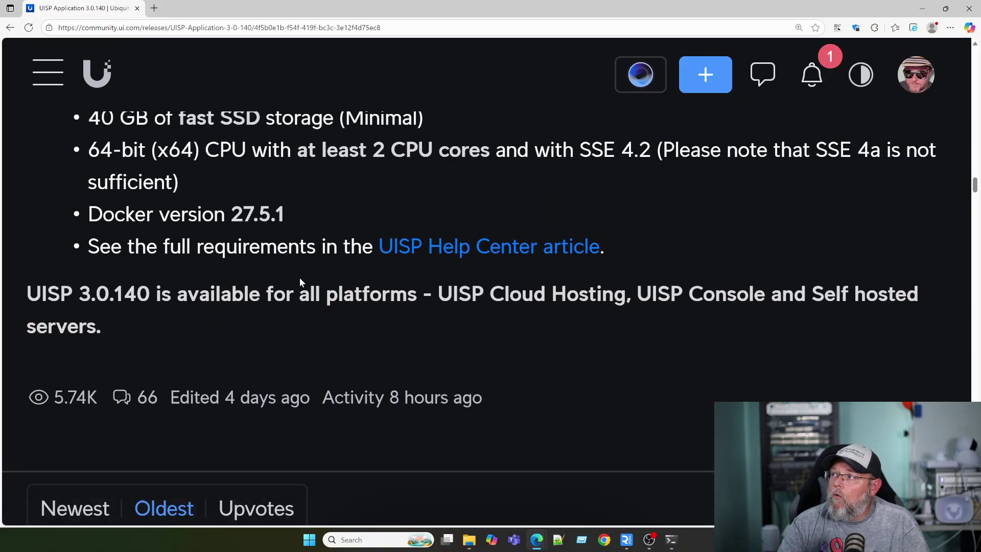
scroll(300, 280, up, 2)
scroll(299, 280, up, 4)
scroll(299, 281, up, 5)
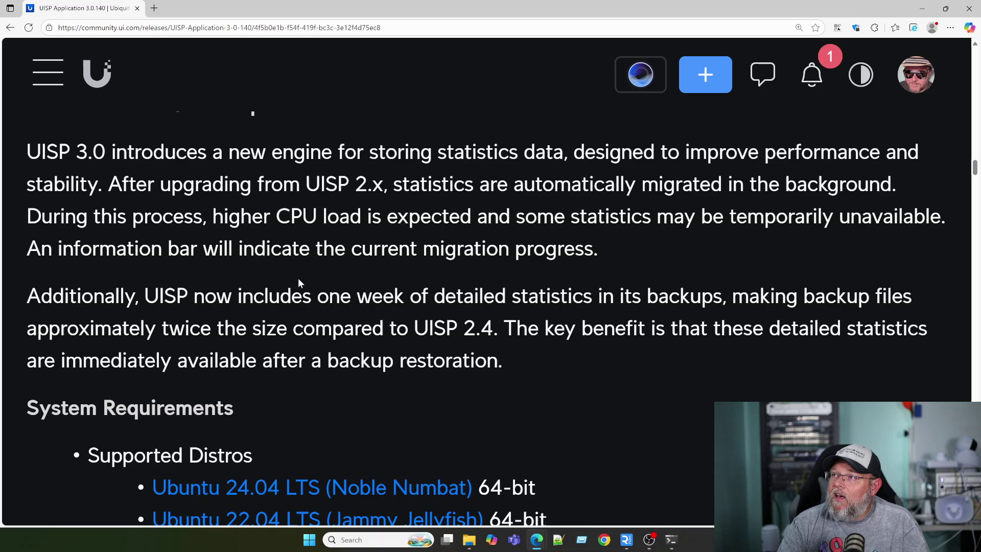
scroll(298, 282, up, 3)
scroll(298, 282, up, 3)
scroll(298, 283, up, 3)
scroll(298, 283, up, 3)
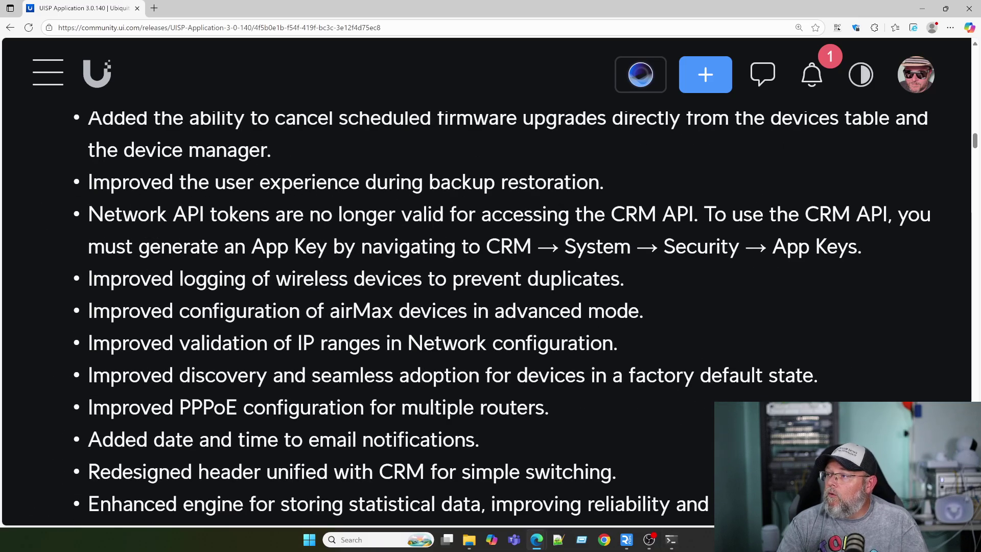
scroll(334, 302, down, 1)
scroll(334, 301, down, 4)
scroll(333, 301, down, 4)
scroll(333, 301, down, 2)
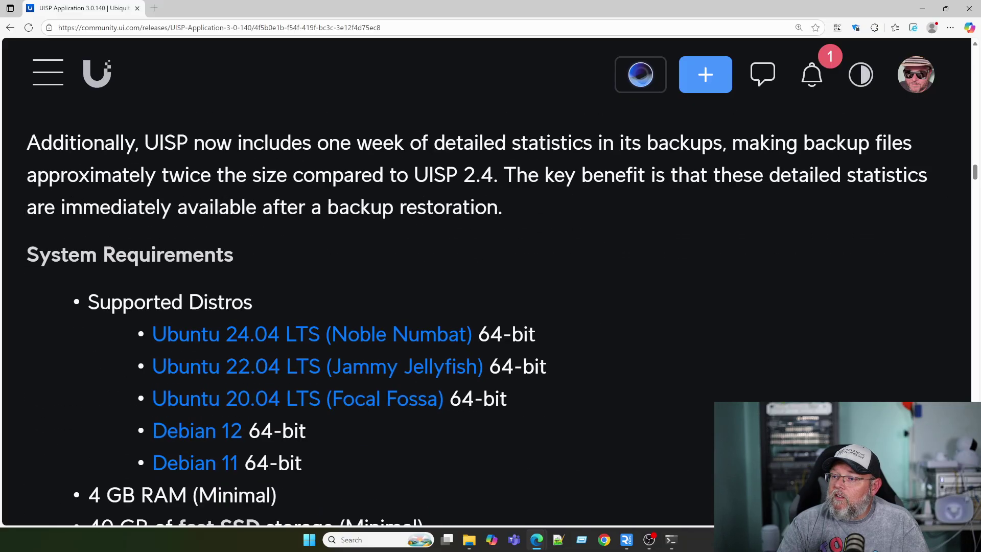
scroll(333, 301, down, 3)
scroll(329, 301, down, 2)
scroll(329, 302, down, 2)
scroll(329, 301, down, 1)
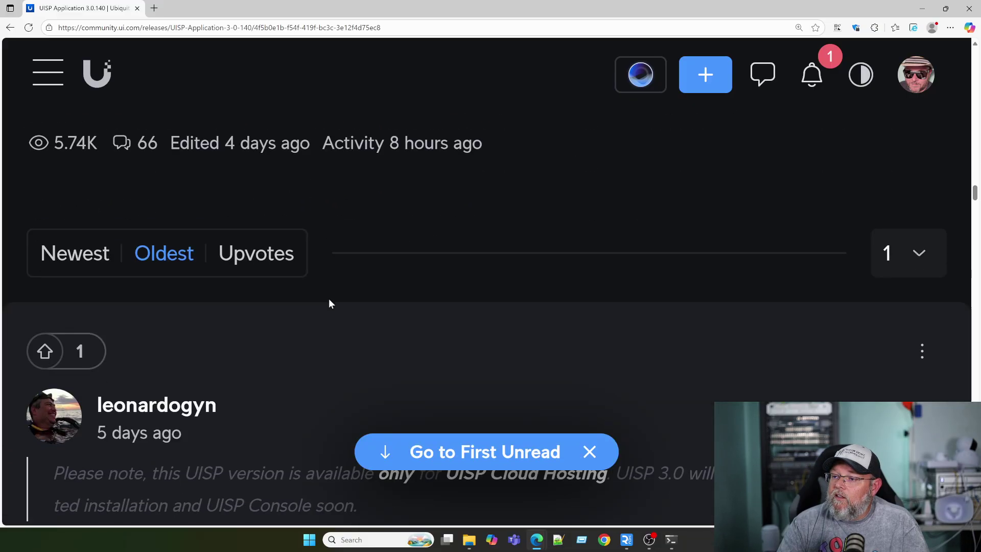
scroll(329, 301, down, 1)
scroll(329, 304, up, 1)
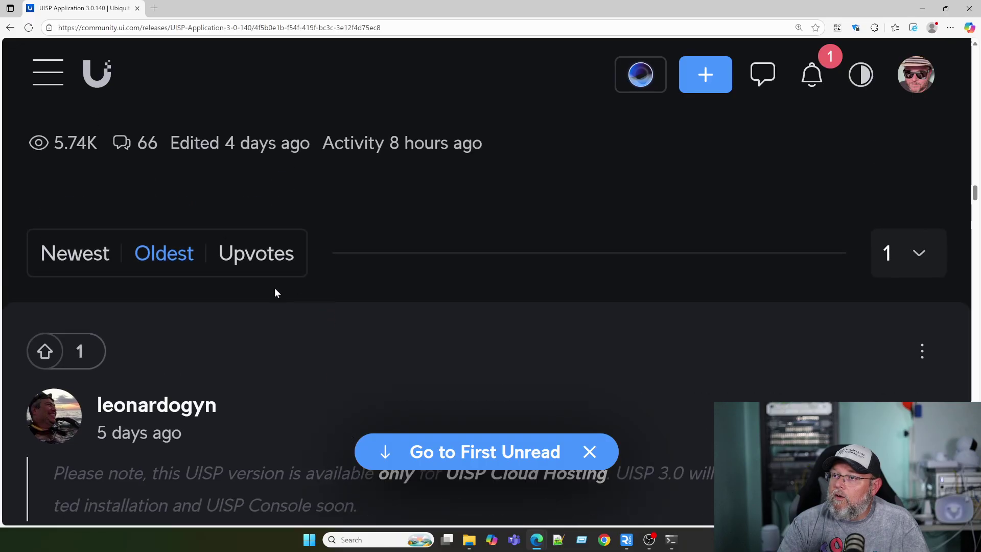
scroll(276, 288, up, 1)
scroll(284, 320, up, 3)
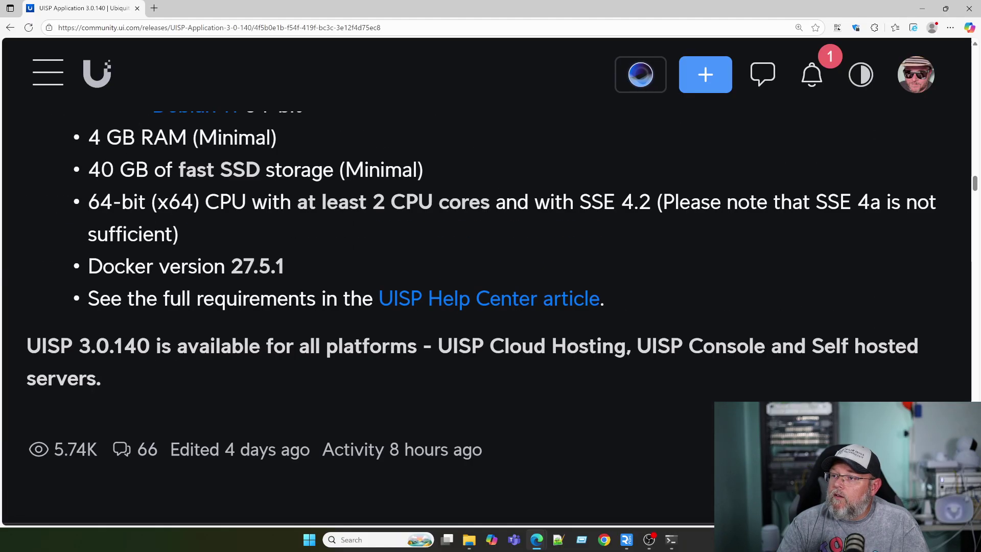
- Open the First Time Setup & Installation article and copy its short-version curl install command
click(431, 303)
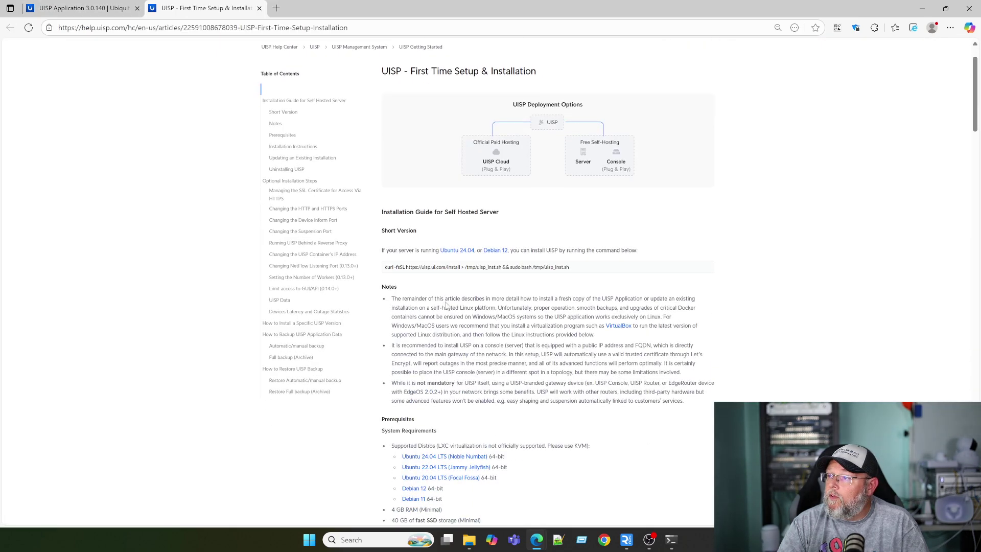
scroll(446, 305, down, 1)
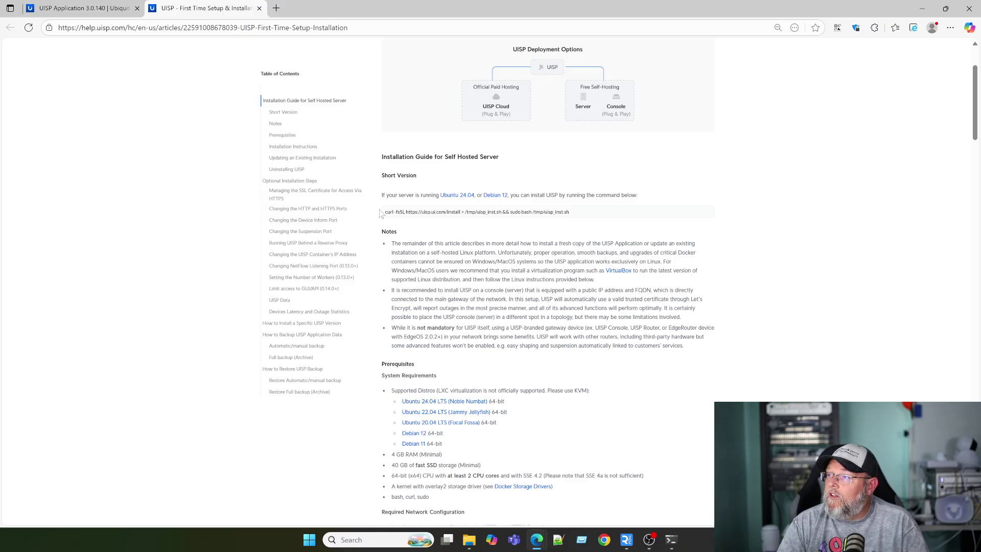
mouse_move(385, 212)
mouse_down()
mouse_move(524, 222)
mouse_move(571, 213)
mouse_up()
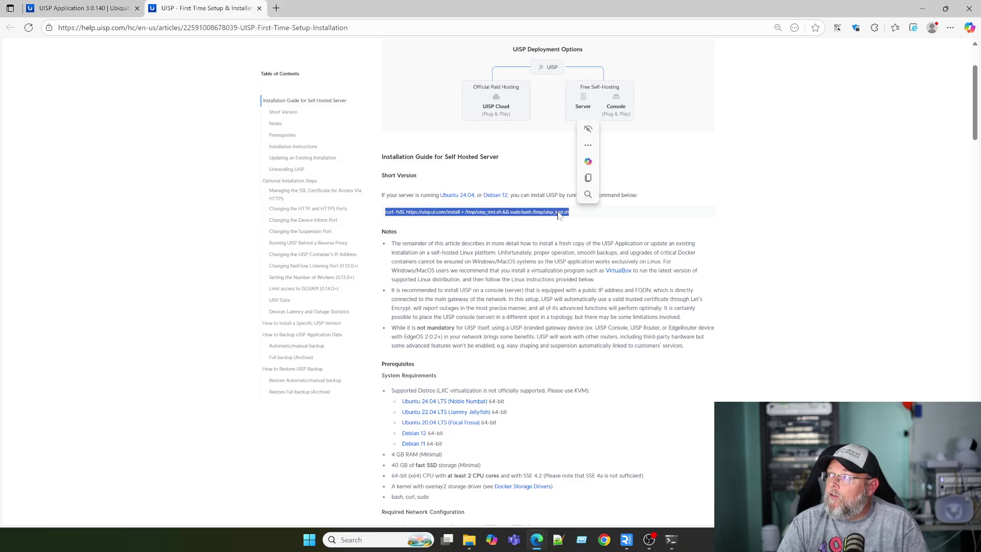
right_click(524, 213)
click(530, 219)
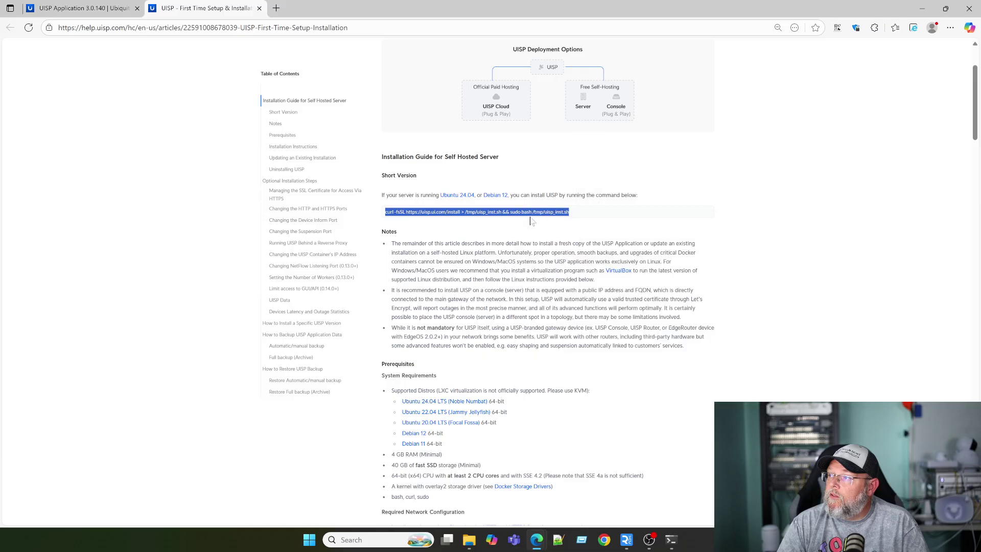
click(670, 539)
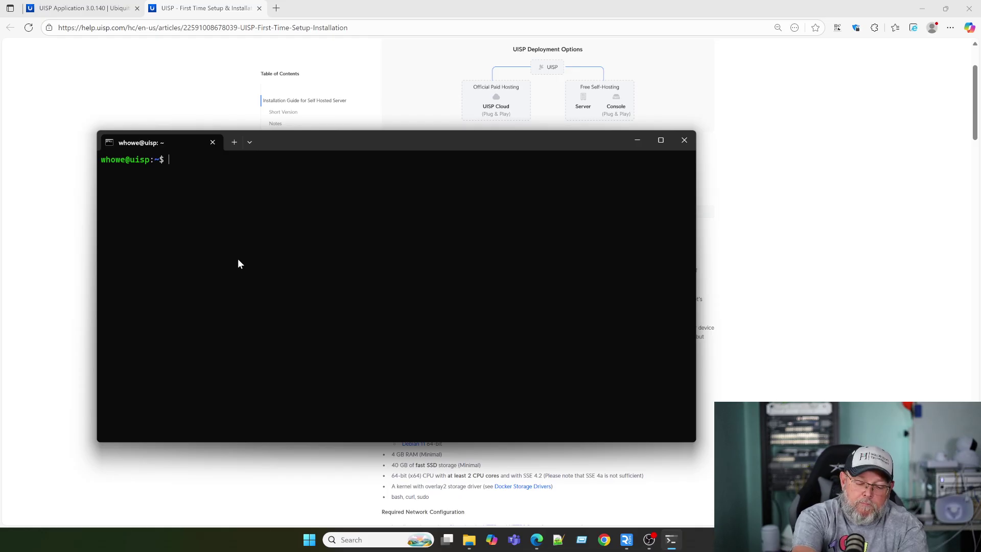
text(sudo)
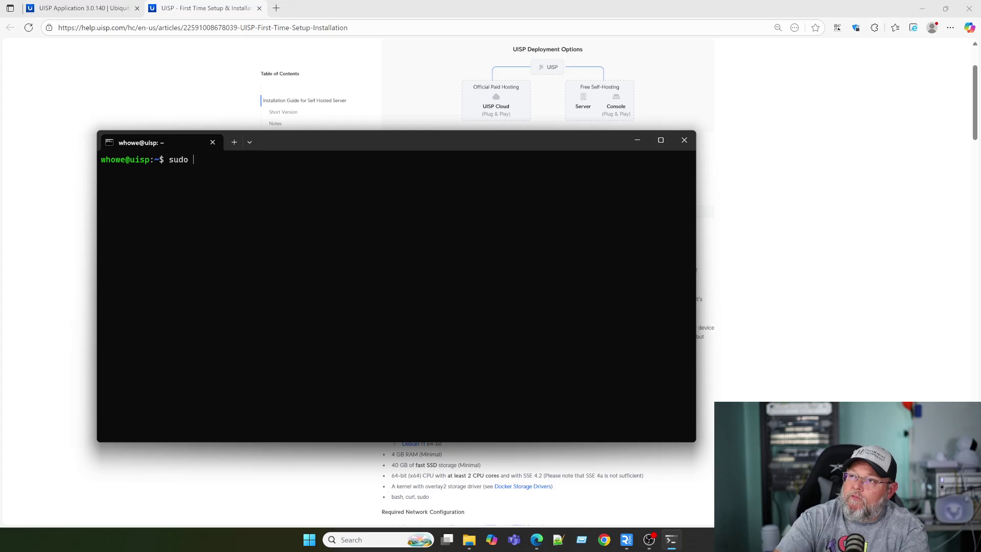
- Clear the prompt, then paste and run the UISP curl install command on the uisp server
mouse_move(303, 142)
mouse_down()
mouse_move(304, 234)
mouse_move(321, 235)
mouse_up()
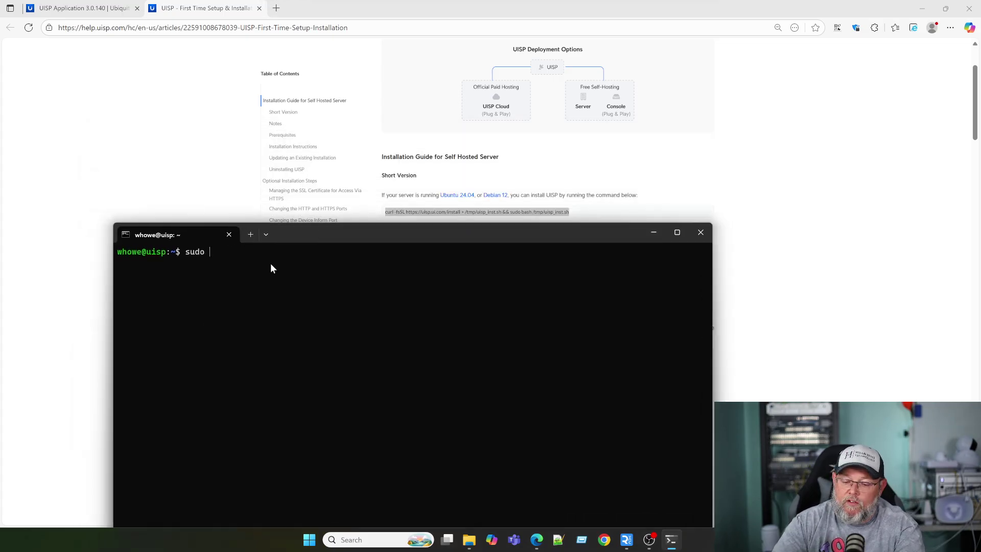
key(BackSpace)
key(BackSpace)
key(BackSpace)
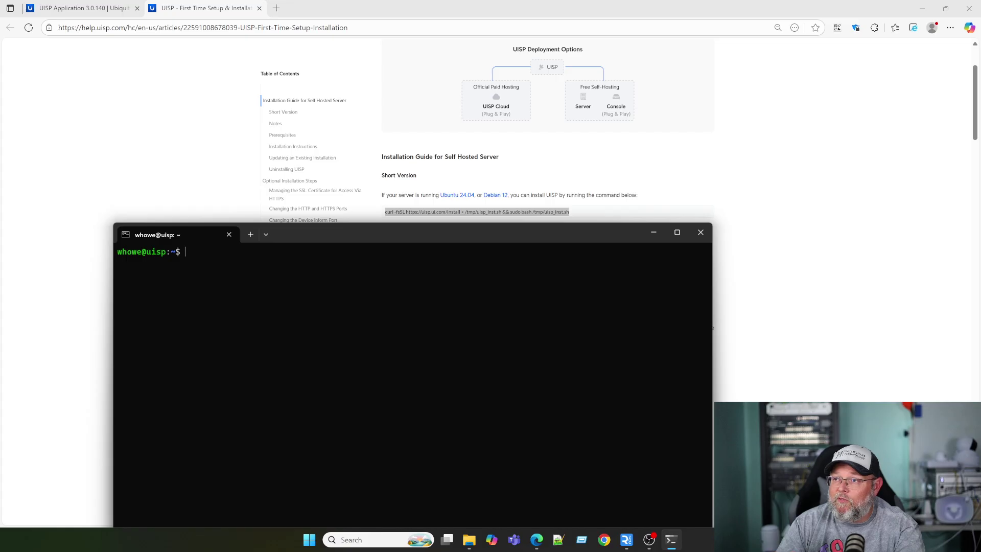
right_click(203, 264)
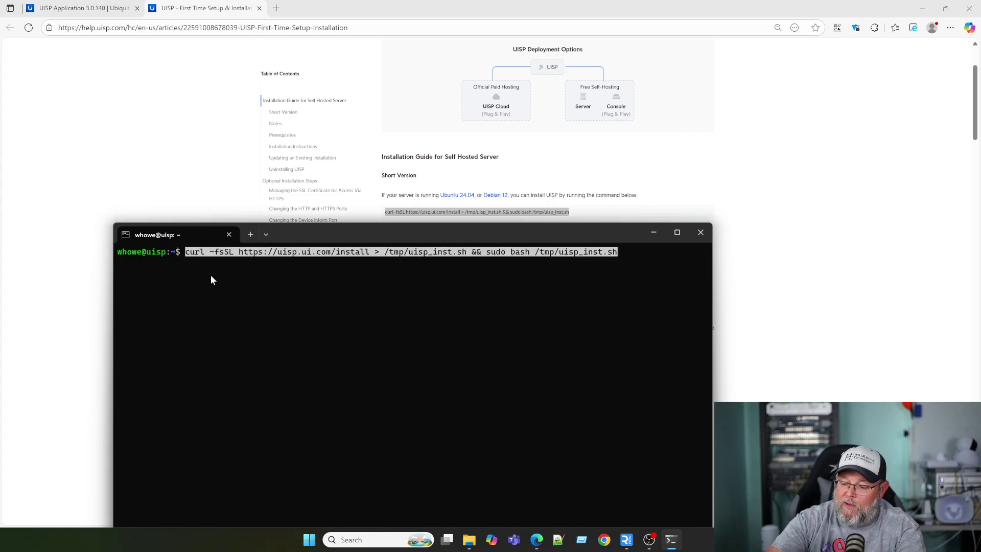
key(Return)
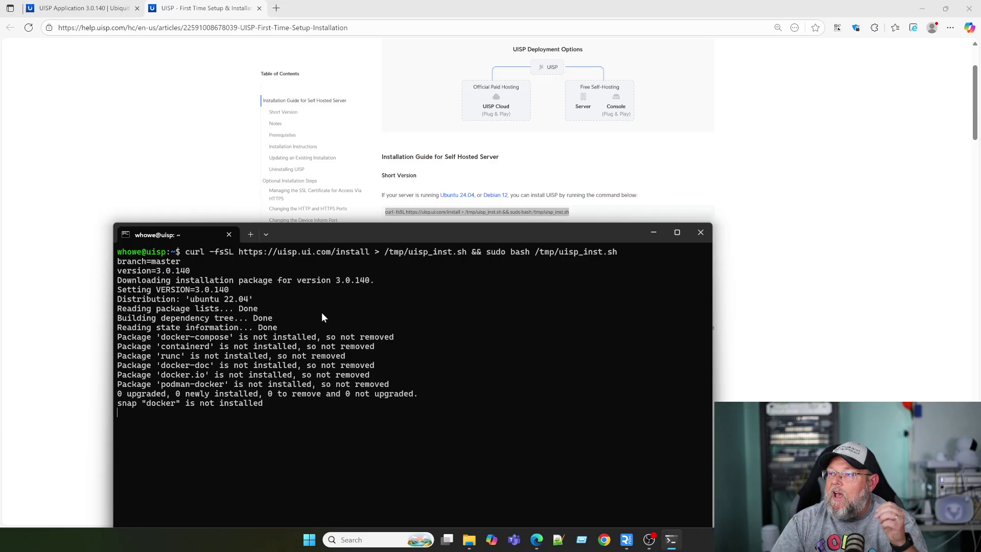
- Move the terminal window up and left while the installer runs
drag(332, 237, 316, 190)
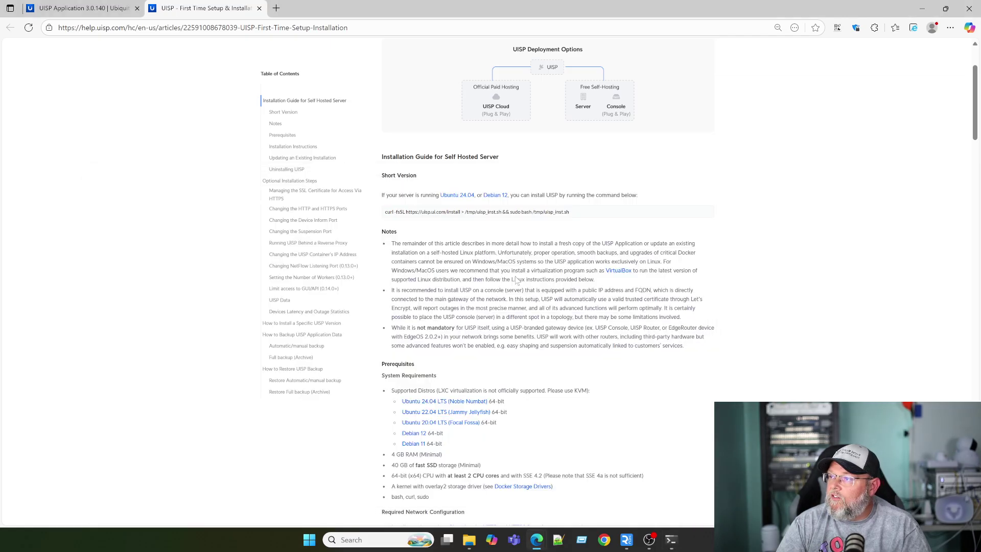
scroll(486, 336, down, 1)
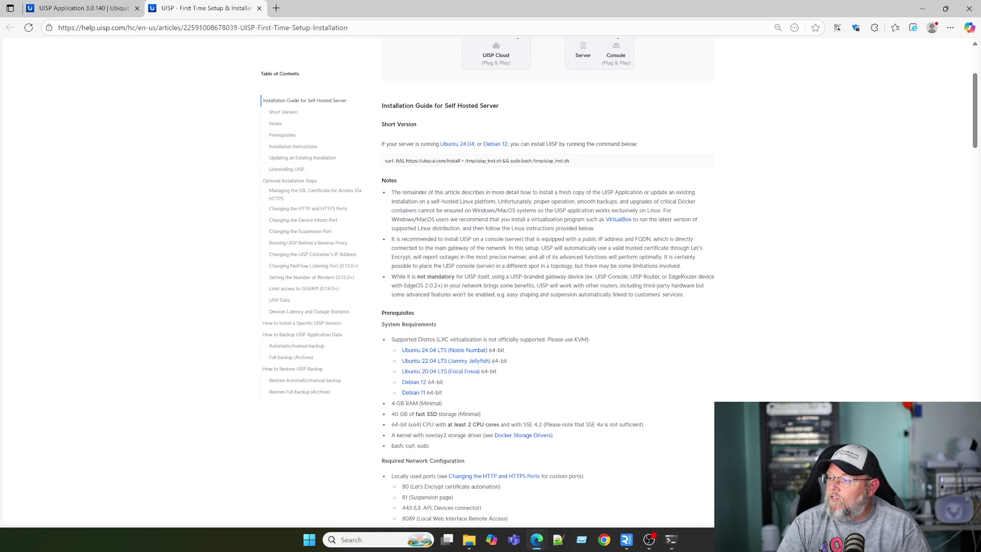
scroll(517, 263, down, 2)
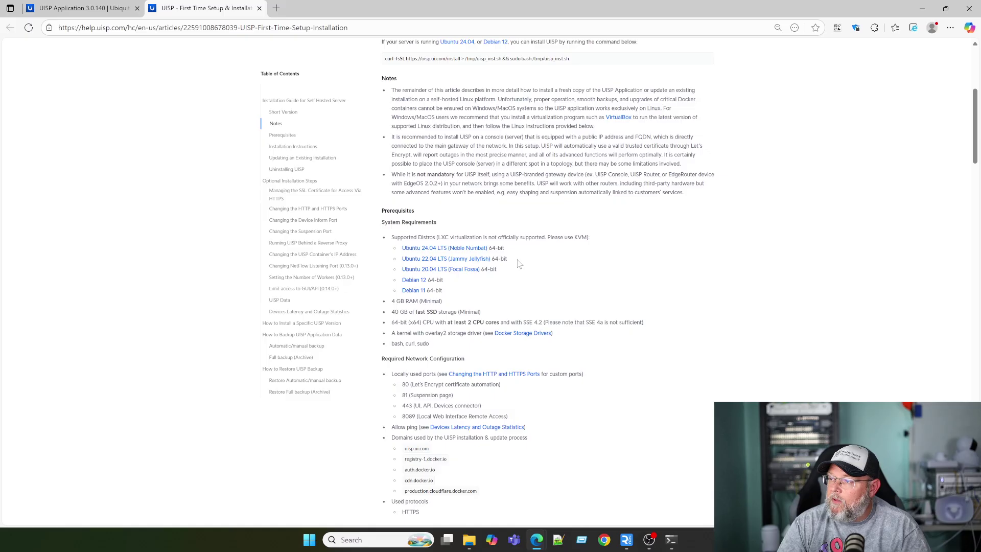
scroll(517, 264, down, 1)
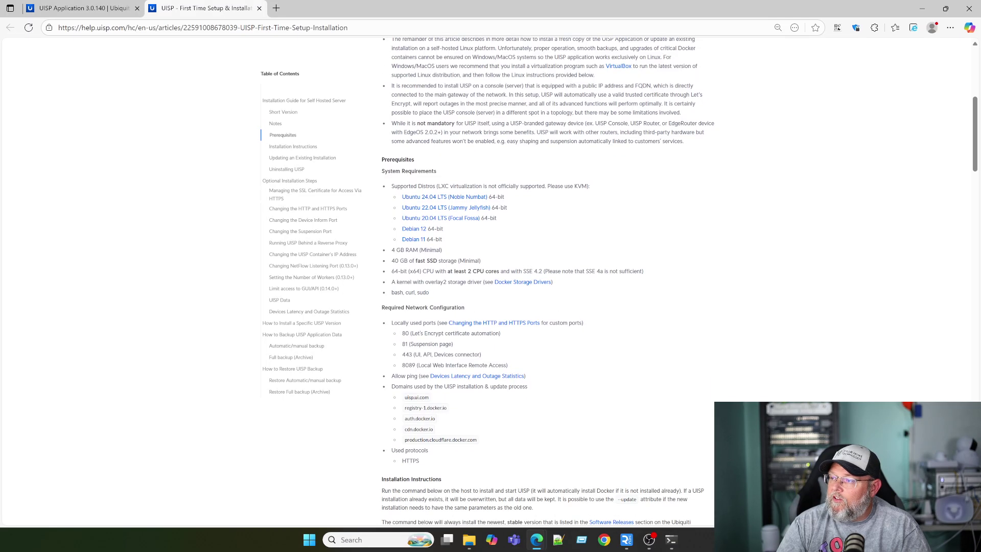
scroll(441, 366, down, 1)
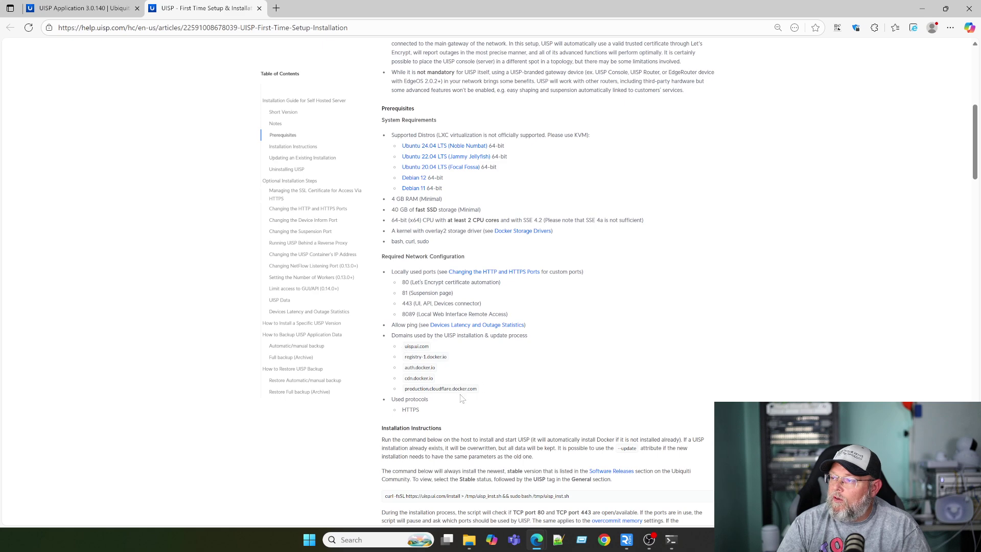
scroll(462, 397, down, 1)
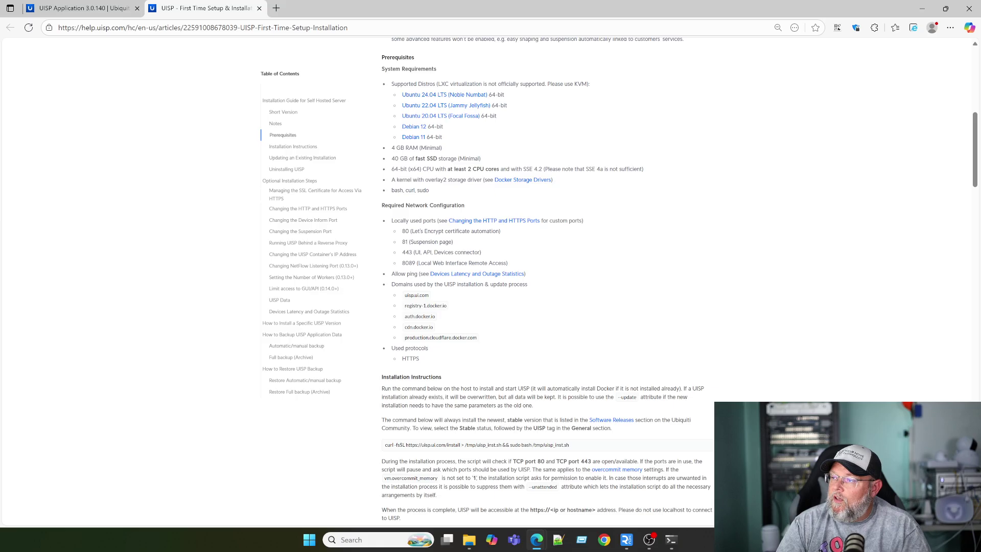
scroll(461, 398, down, 1)
scroll(462, 397, down, 1)
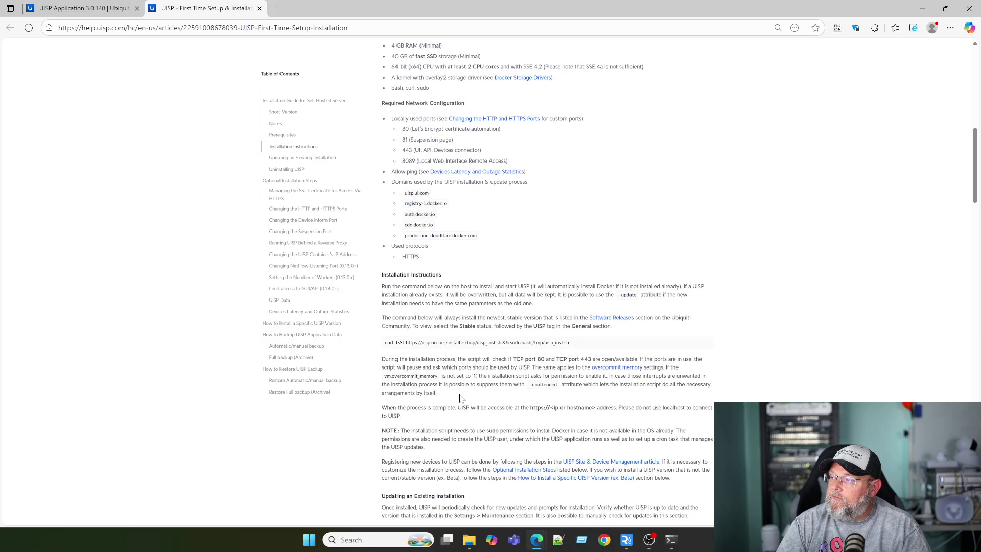
scroll(460, 397, down, 1)
scroll(459, 397, down, 2)
scroll(456, 395, down, 1)
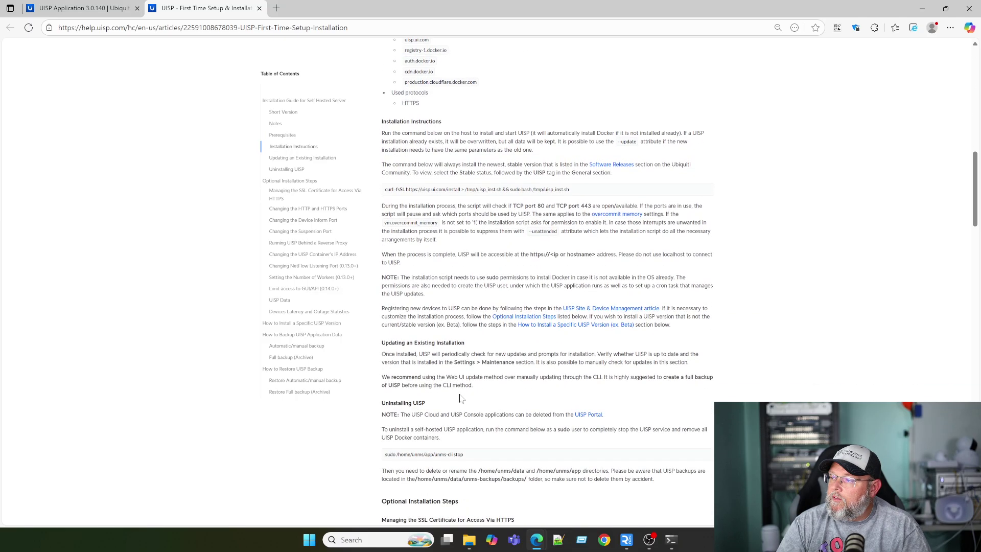
scroll(448, 383, down, 2)
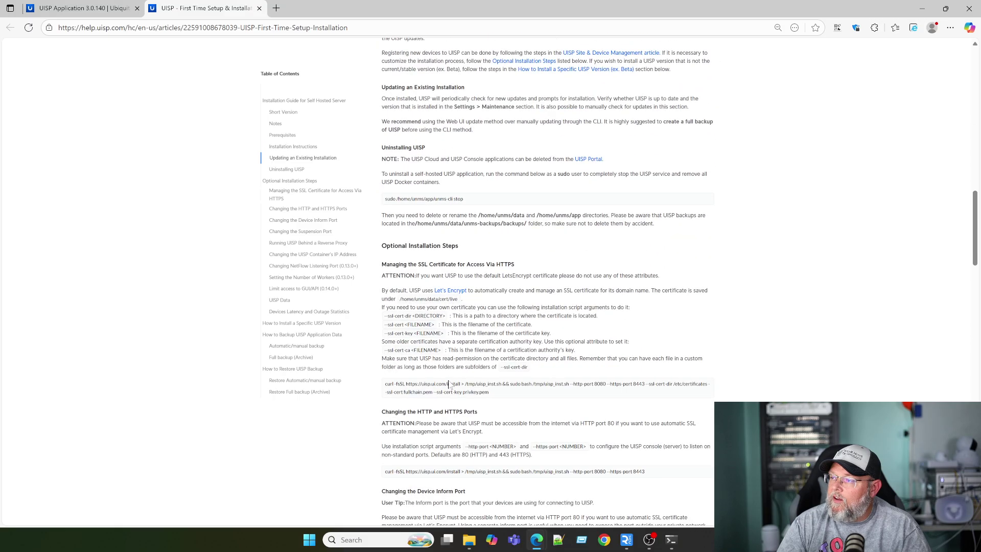
scroll(448, 384, up, 2)
scroll(448, 384, up, 3)
scroll(448, 383, up, 3)
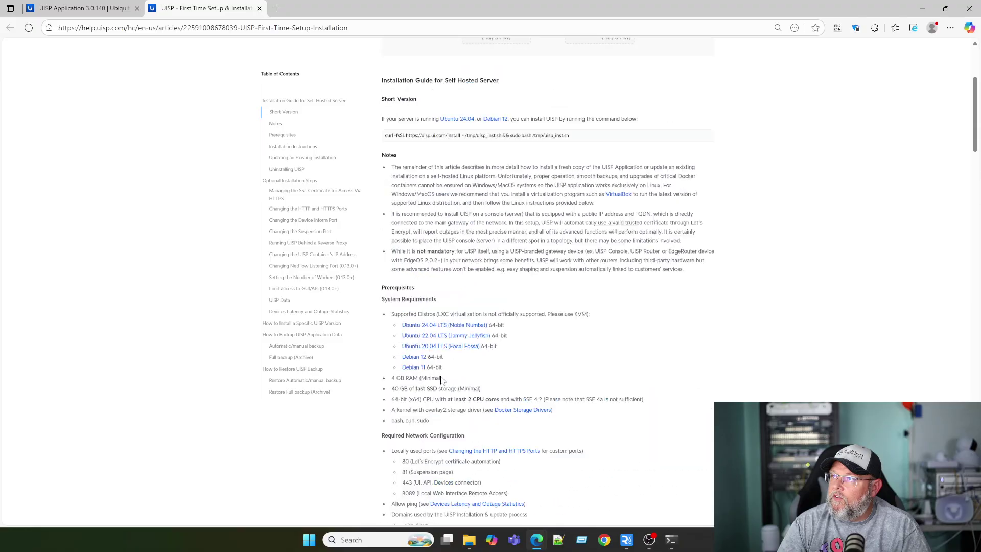
scroll(449, 385, up, 1)
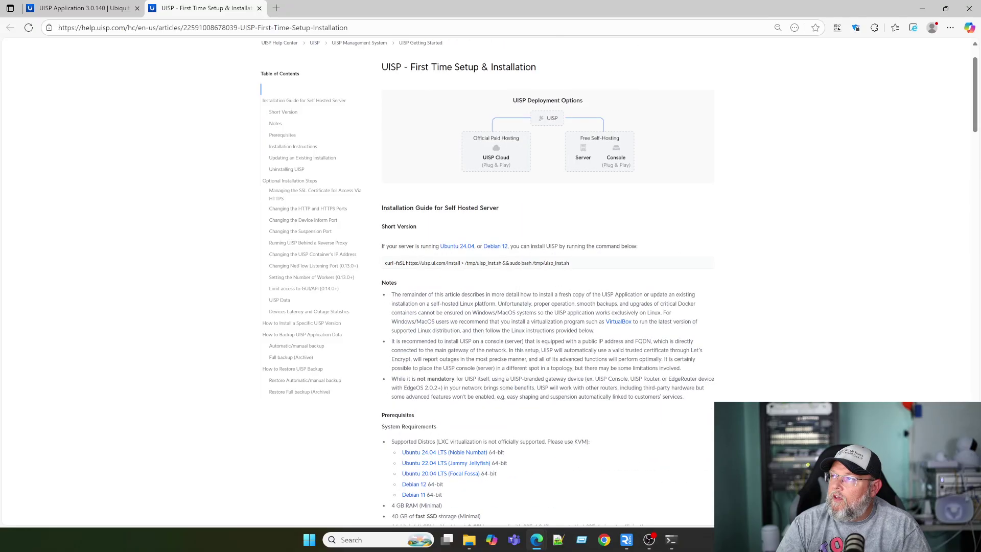
- Bring the terminal back and watch the installer finish with 'UISP is running'
click(671, 540)
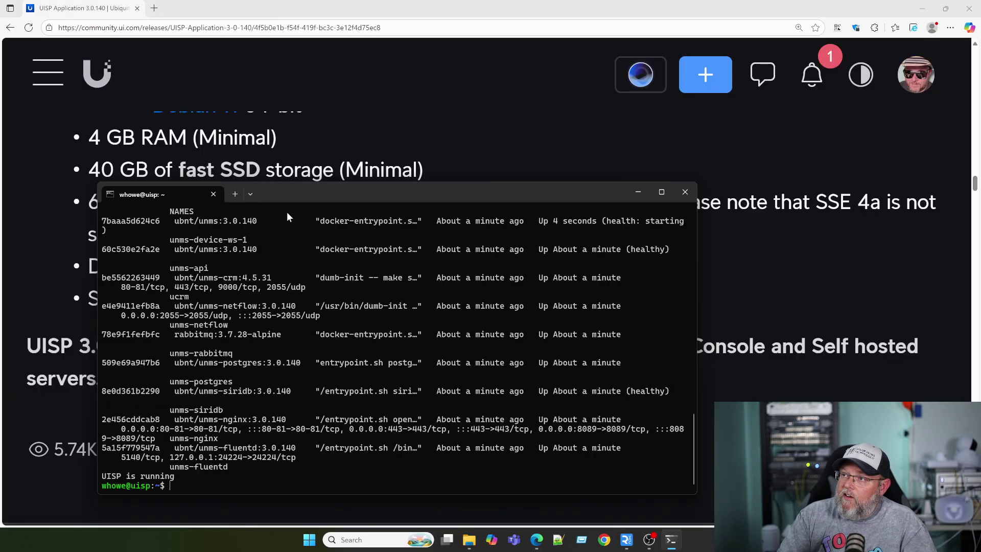
drag(292, 199, 278, 163)
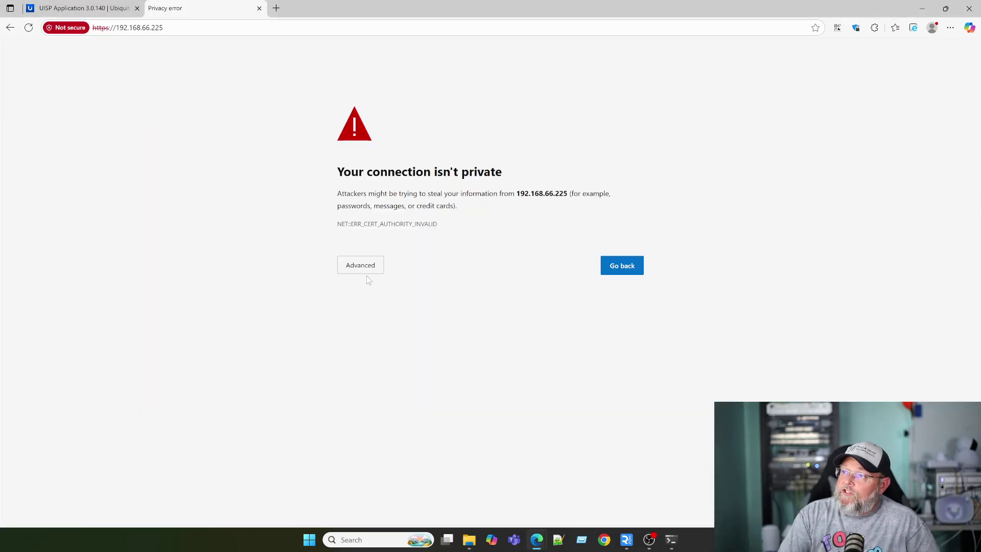
click(366, 268)
click(362, 345)
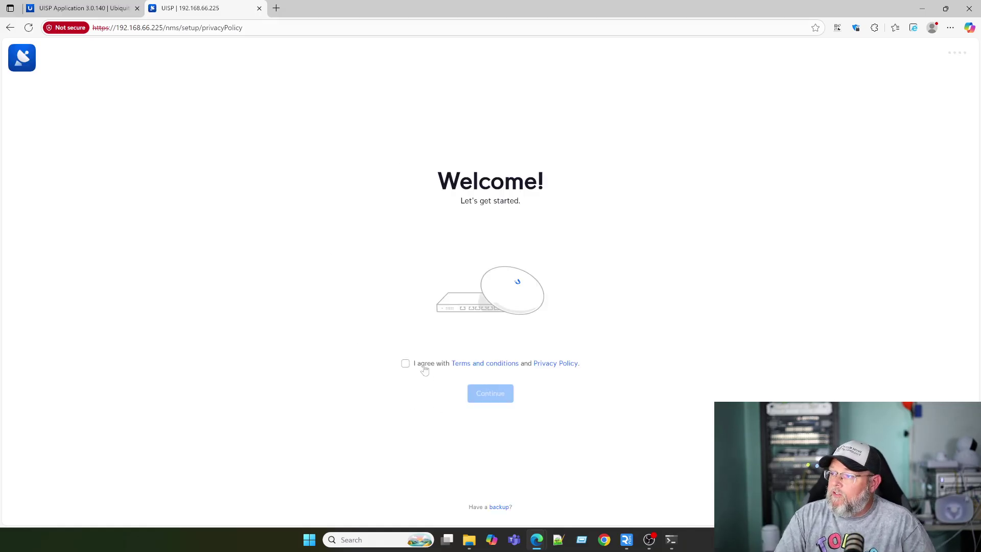
- Accept the terms, create the admin account with username, password and email, and download the Vault Key
click(405, 364)
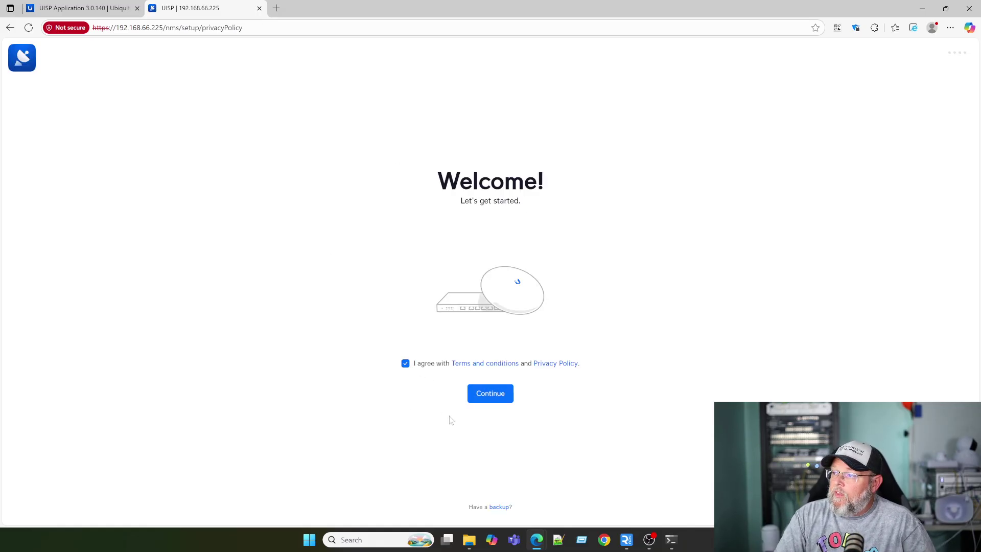
click(503, 394)
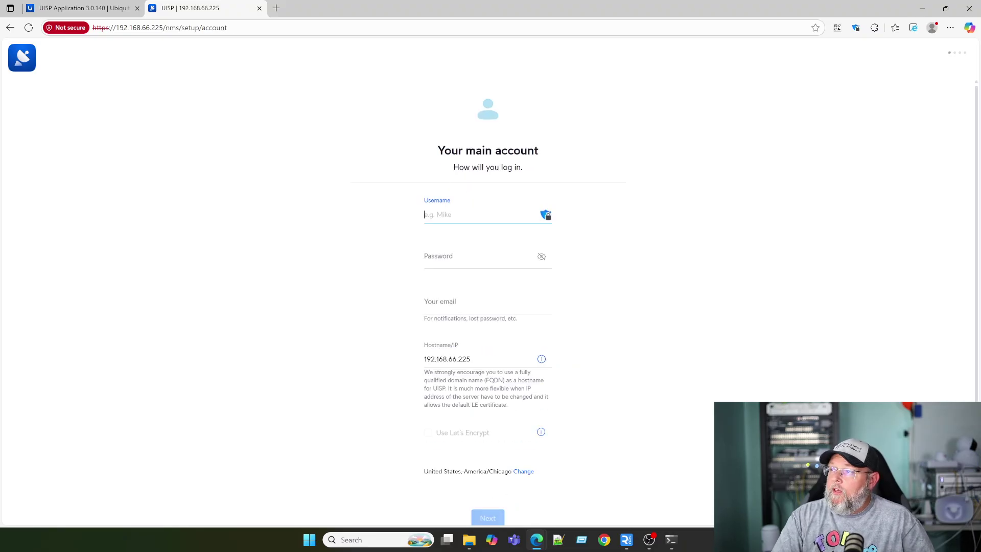
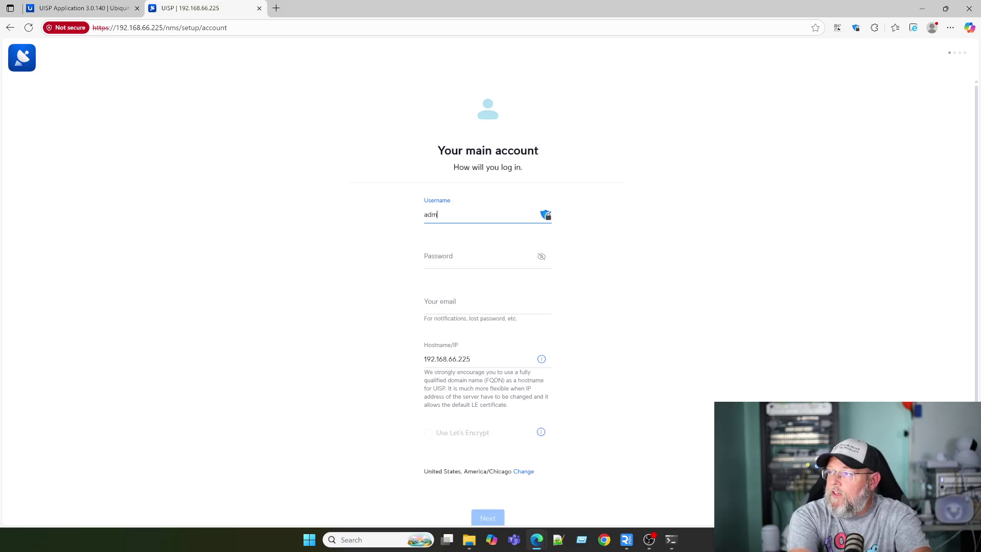
key(Tab)
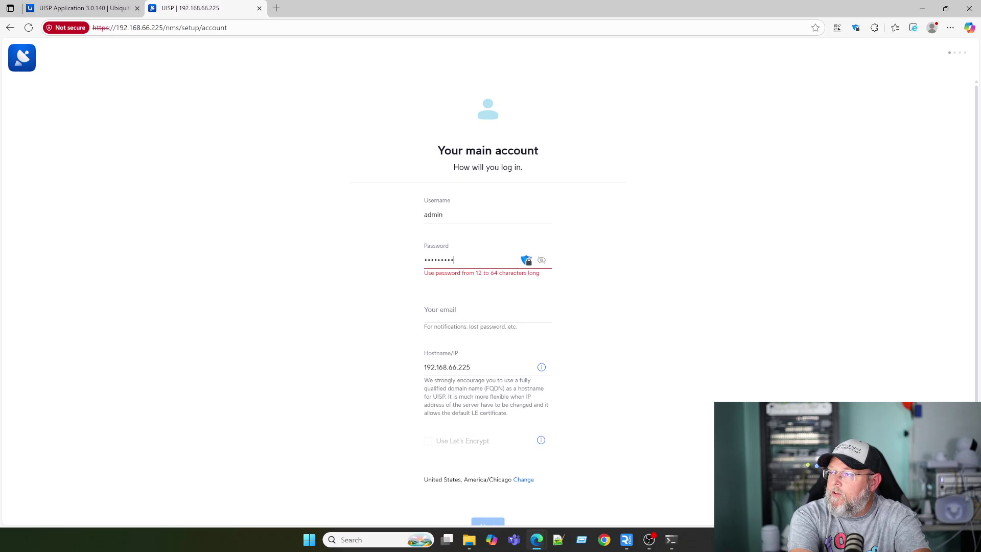
key(BackSpace)
key(BackSpace)
key(BackSpace)
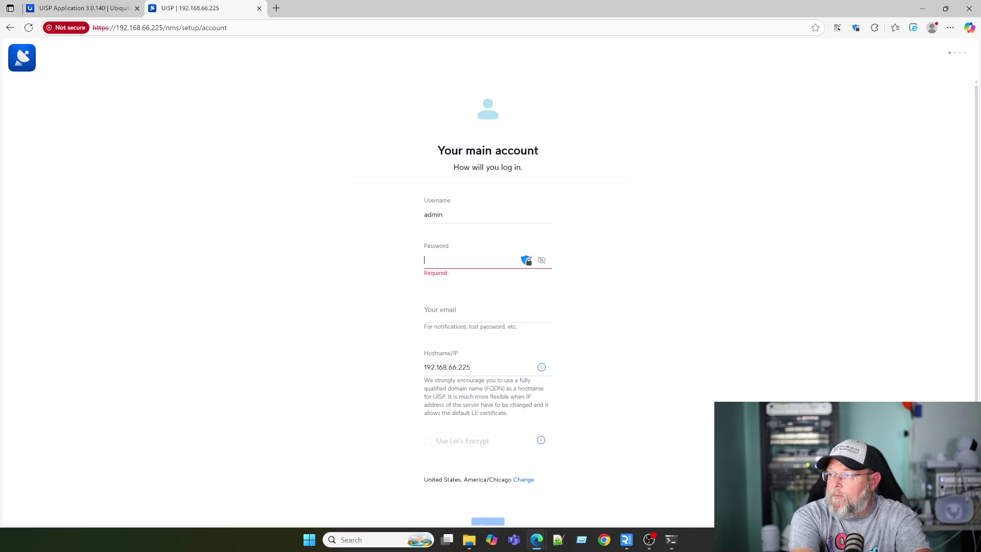
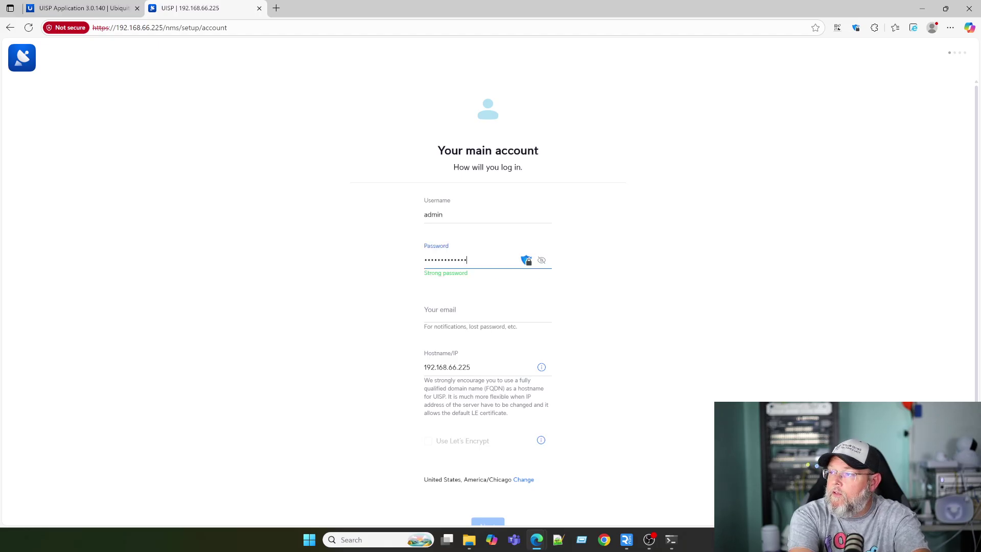
key(Tab)
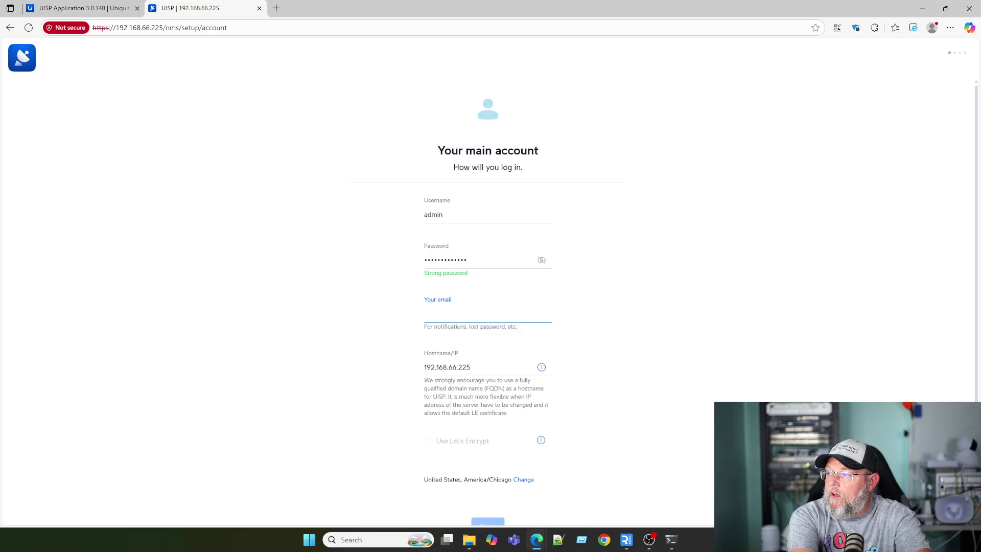
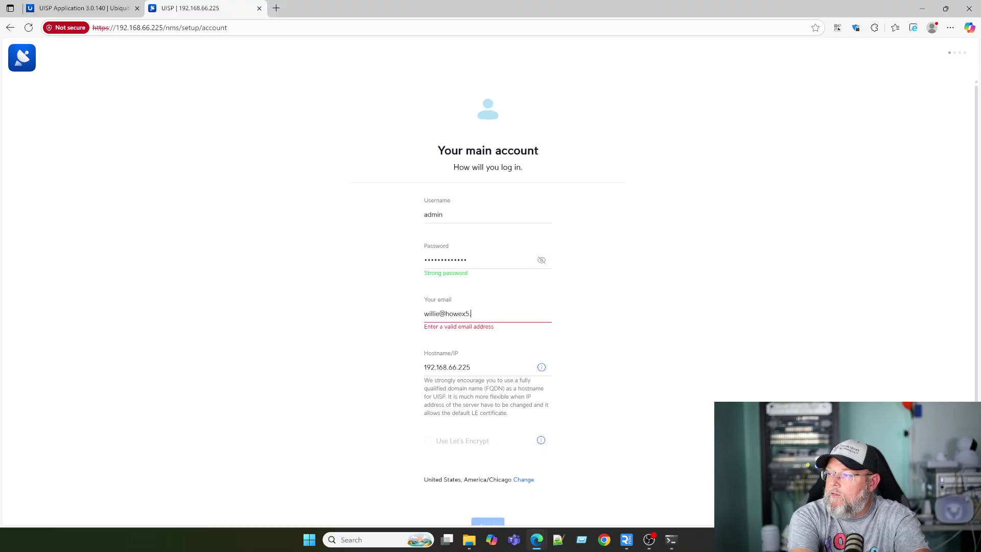
scroll(487, 307, down, 1)
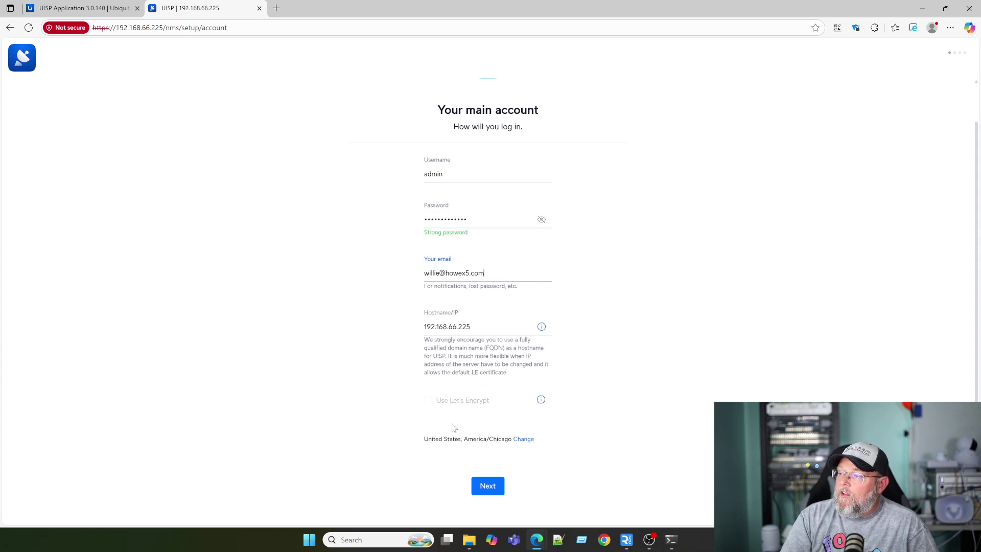
scroll(427, 413, up, 1)
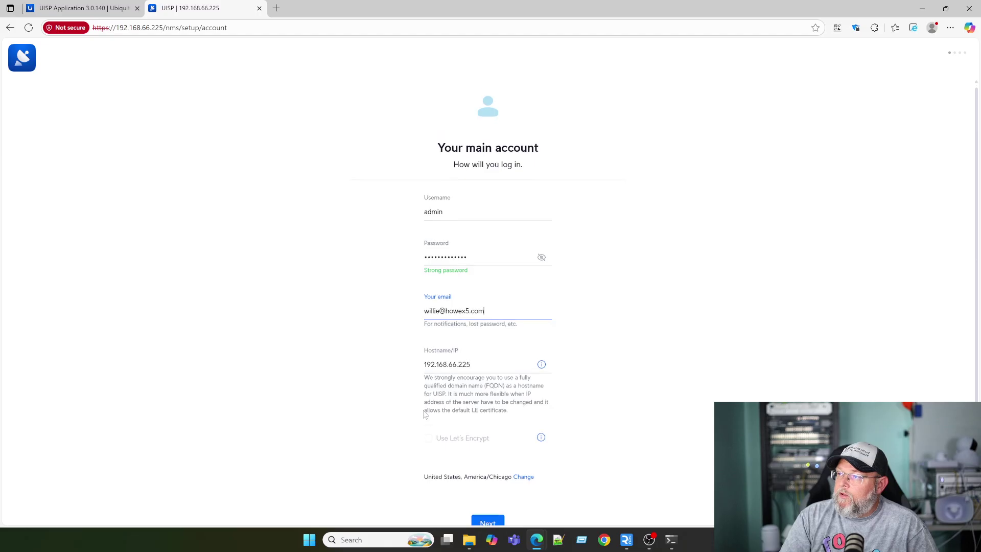
scroll(460, 452, down, 1)
click(489, 485)
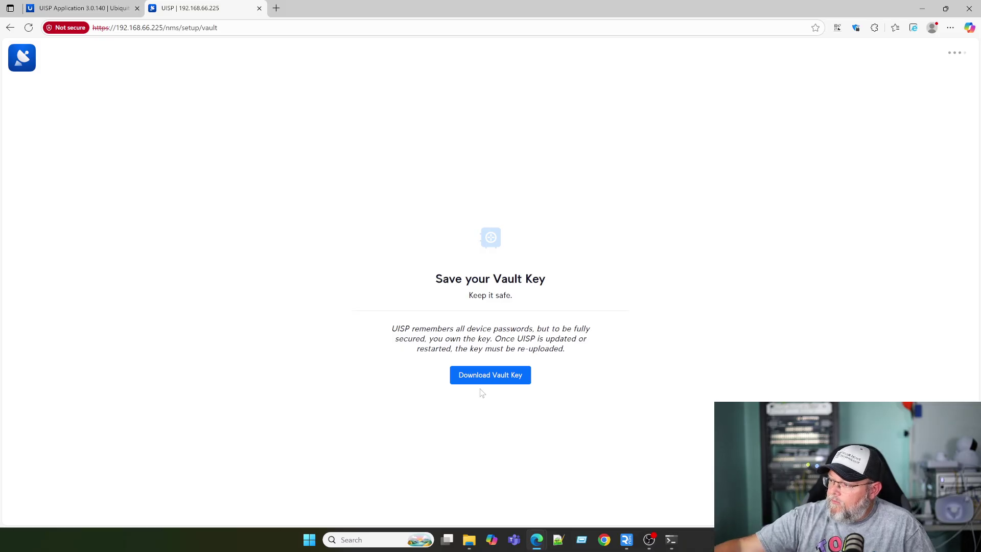
click(475, 381)
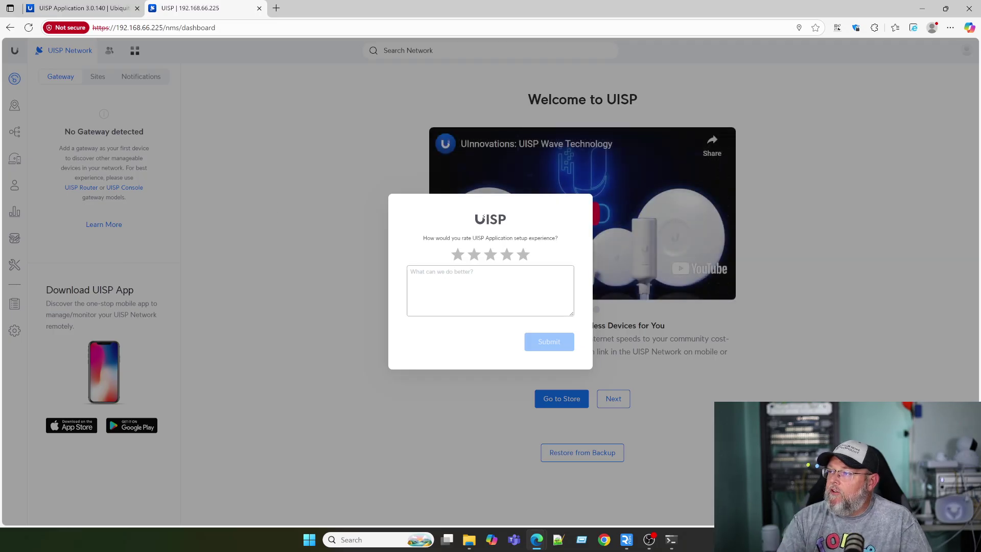
- Submit a five-star setup rating and advance the welcome carousel
click(522, 254)
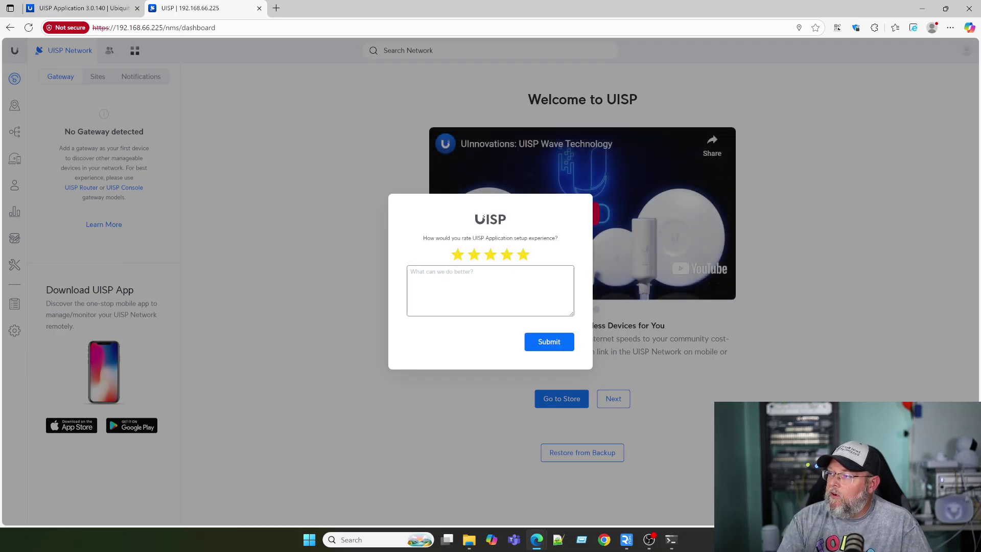
click(550, 344)
click(550, 344)
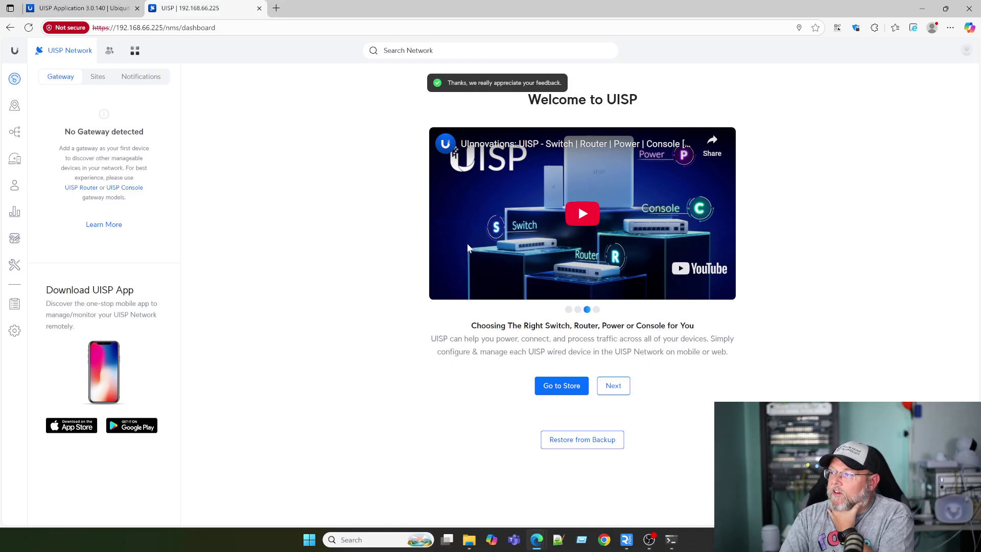
click(601, 391)
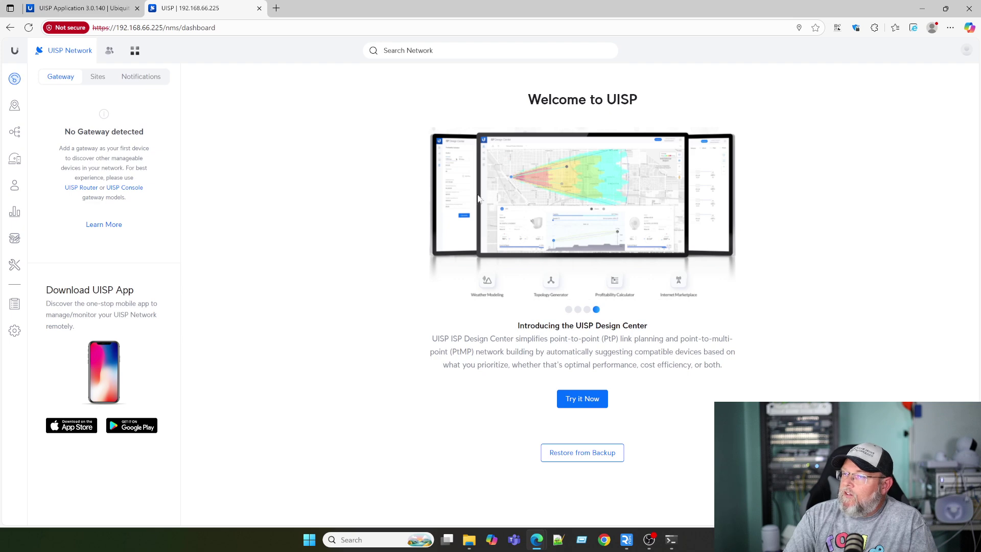
- Switch between the Sites, Notifications and Gateway dashboard panels
click(97, 76)
click(141, 77)
click(59, 78)
click(98, 76)
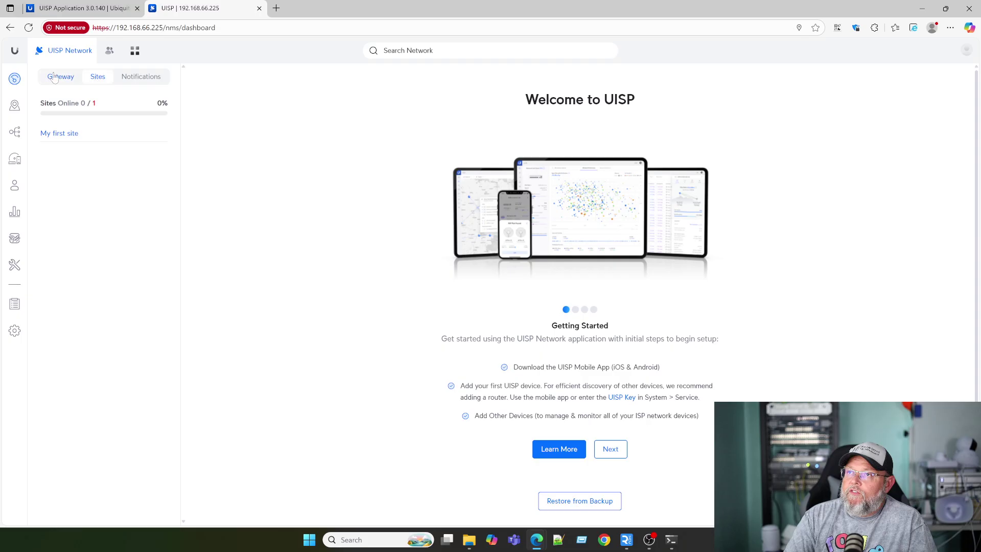
click(55, 77)
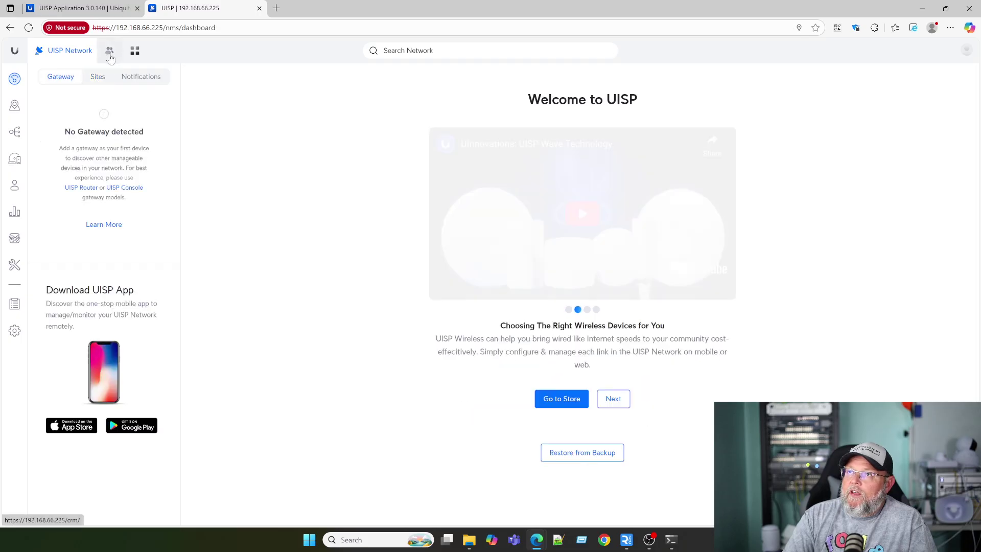
- Visit the CRM dashboard, close its Explore CRM checklist, and go back to UISP Network
click(110, 52)
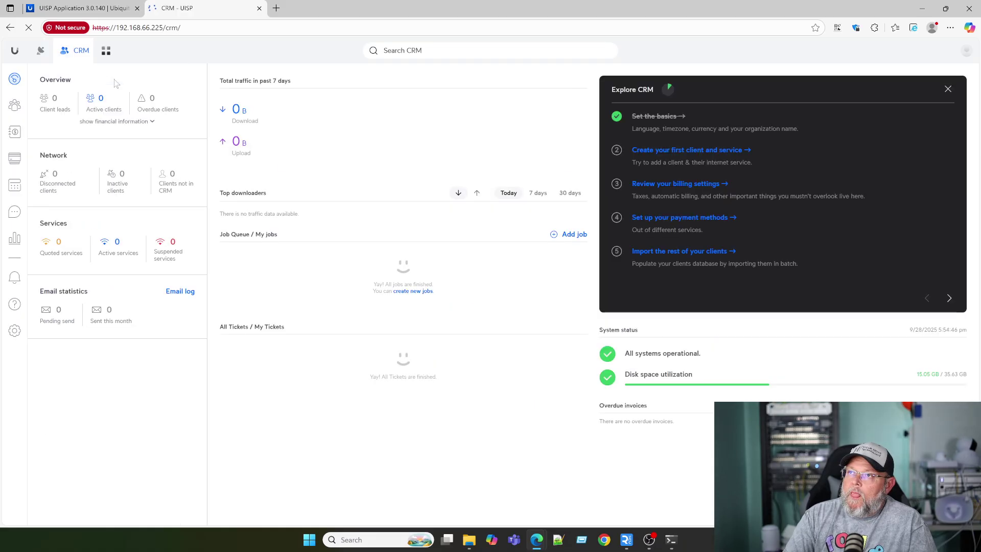
click(948, 90)
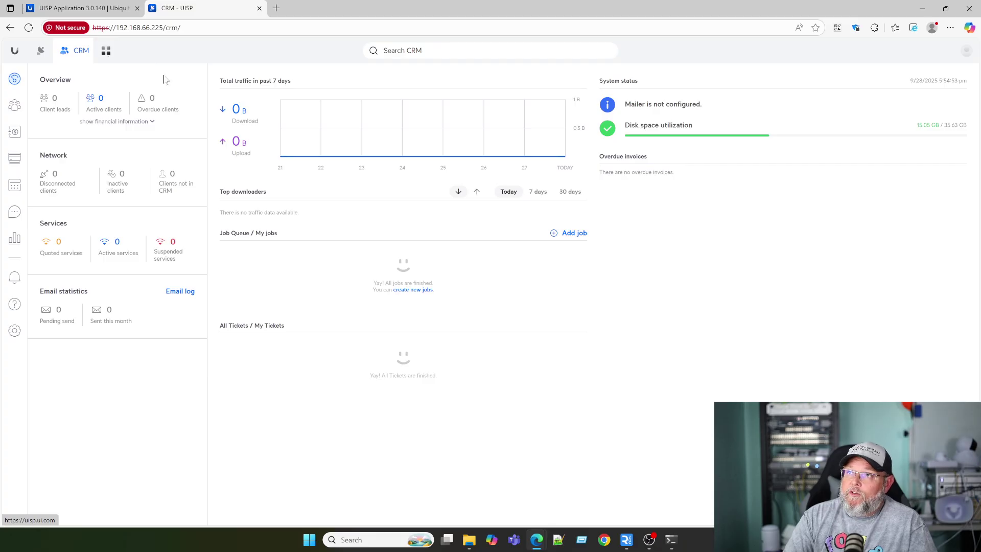
click(43, 55)
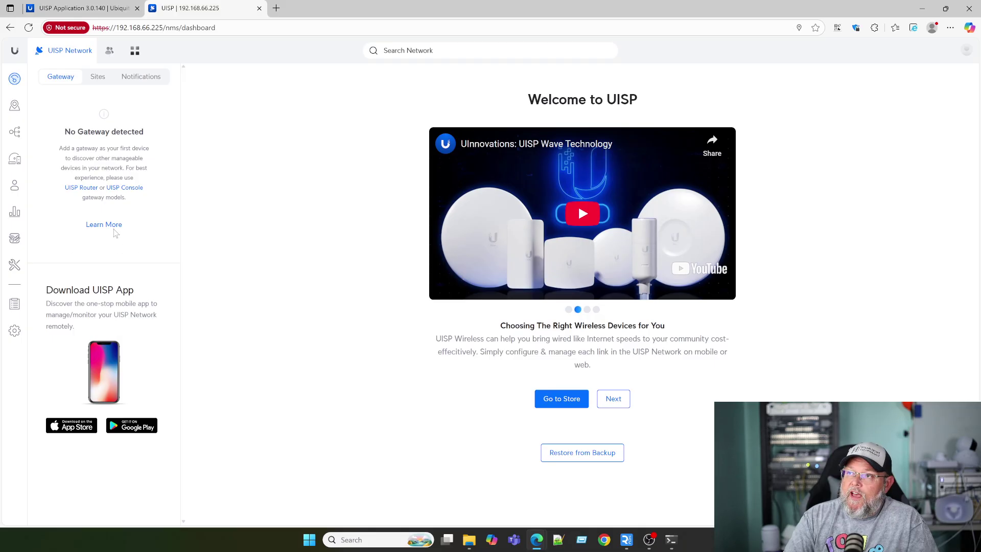
- View the world Map, then the Topology view, then the Devices list
click(14, 105)
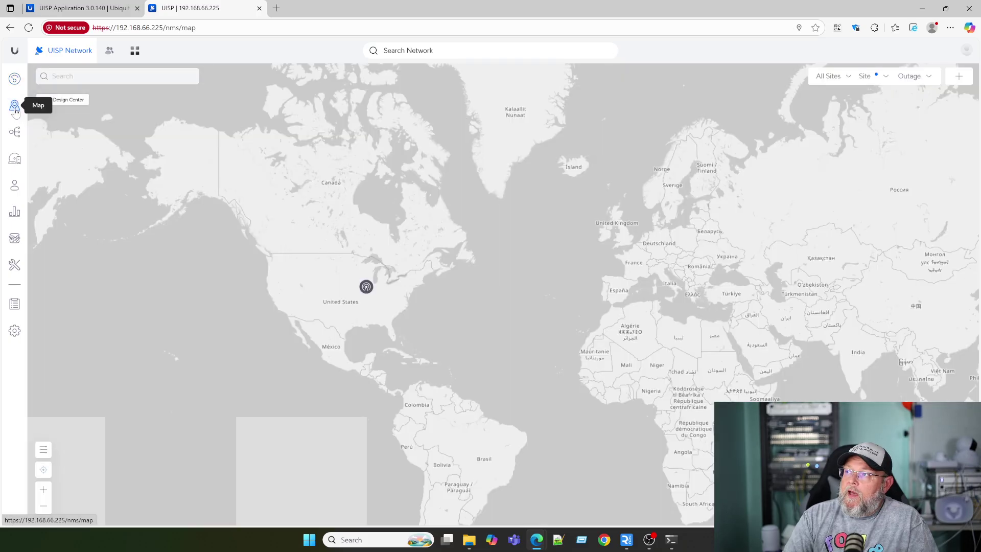
click(16, 133)
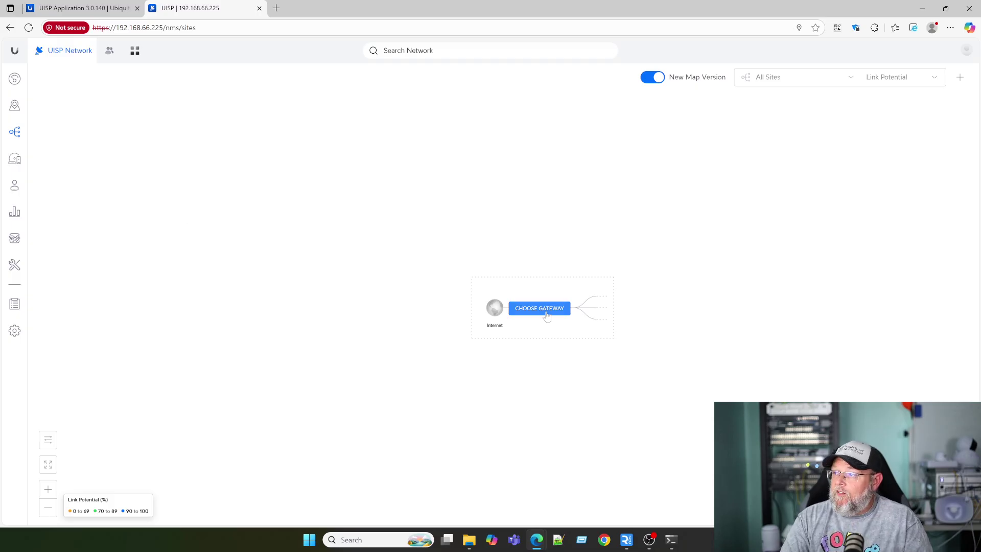
click(15, 159)
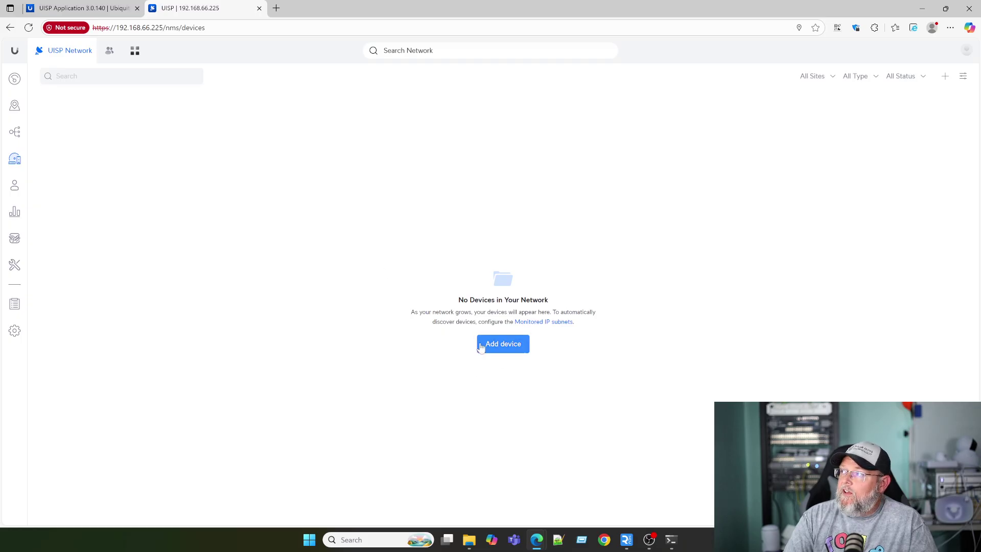
- Browse Subscribers, Statistics, Speed Reports, and Device Manager's Home Wi-Fi and GPON tabs
click(16, 186)
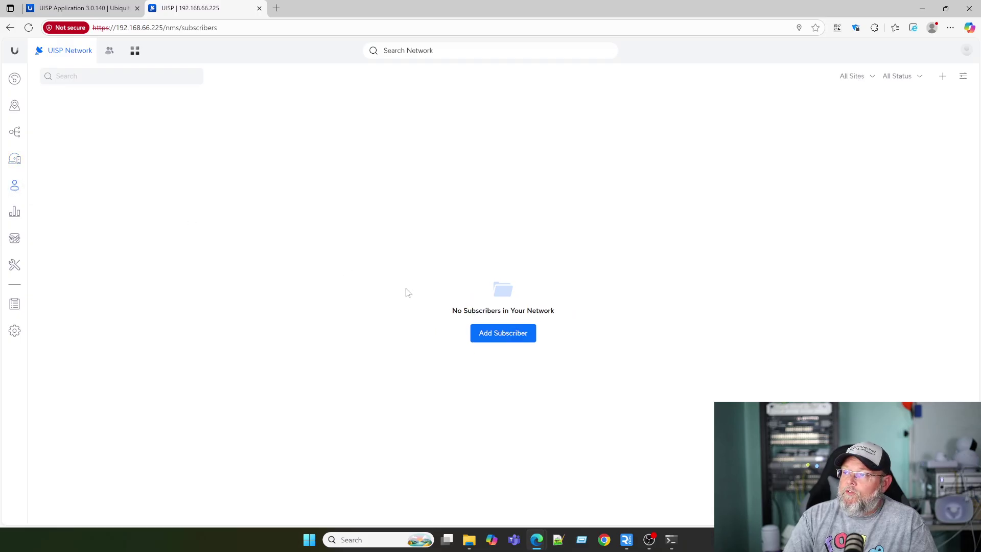
click(15, 212)
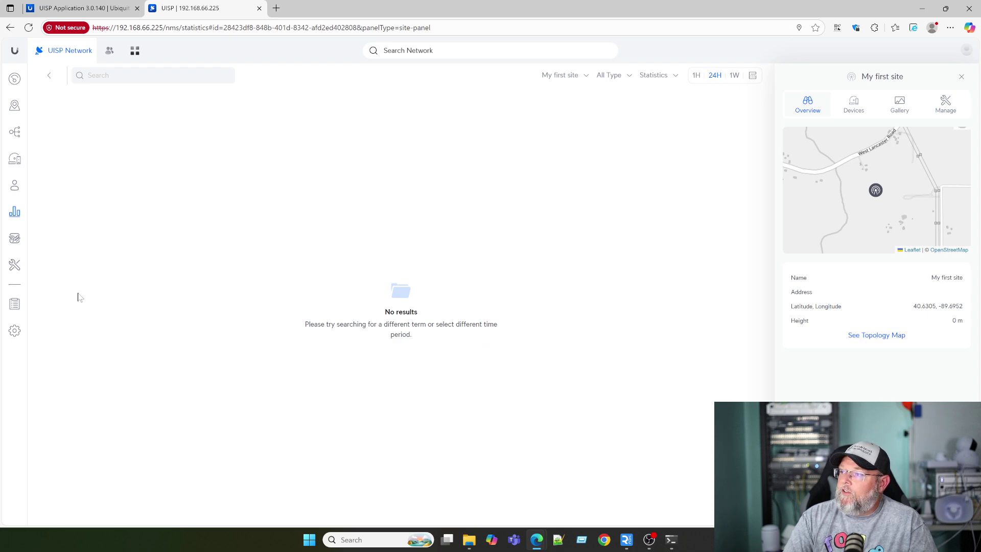
click(14, 237)
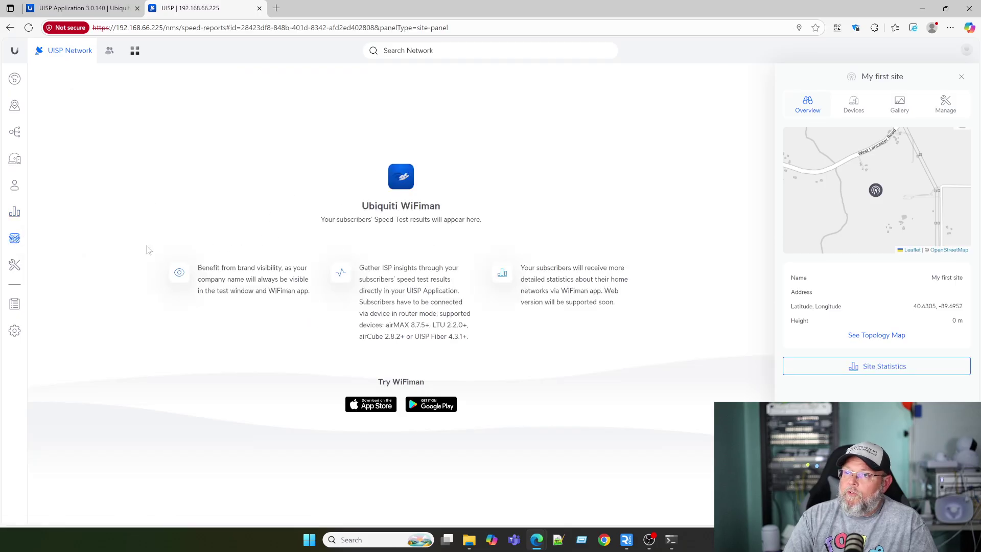
click(15, 264)
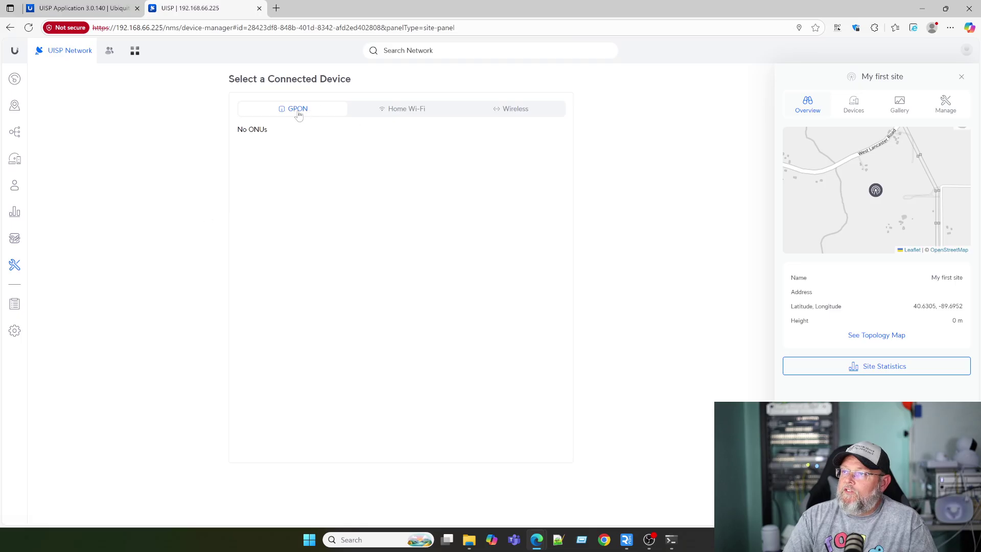
click(385, 111)
click(490, 111)
click(276, 112)
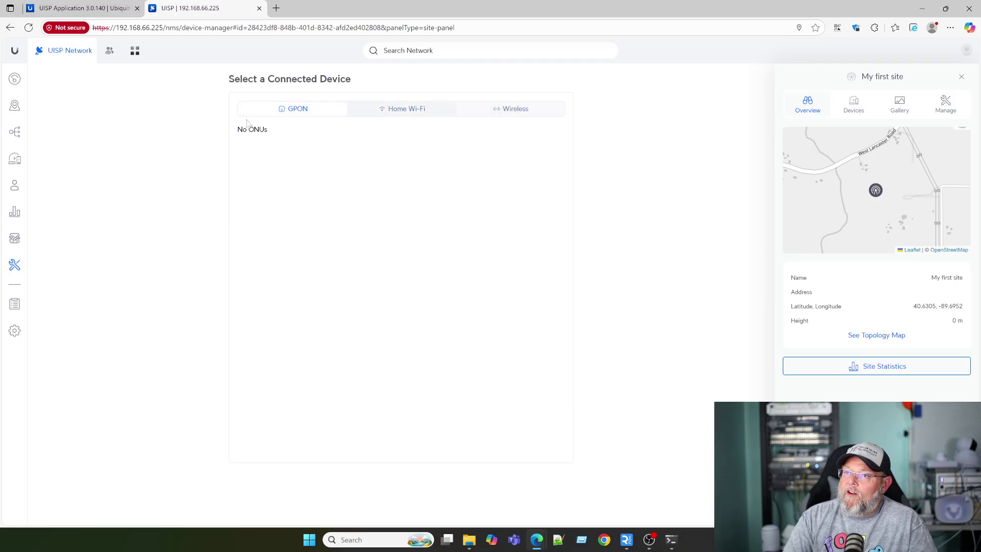
- Browse System Logs' network event, backup power and outage logs, then open settings
click(14, 304)
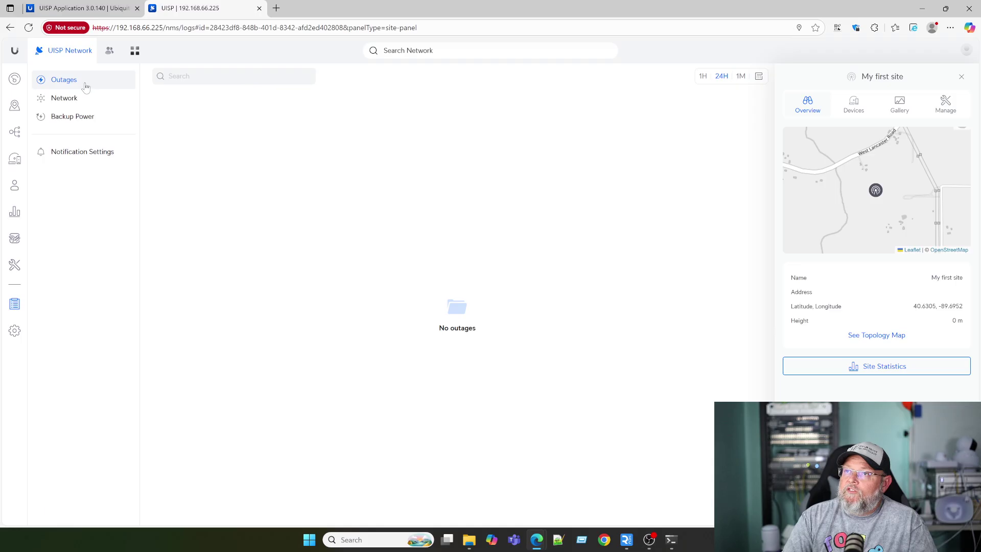
click(64, 105)
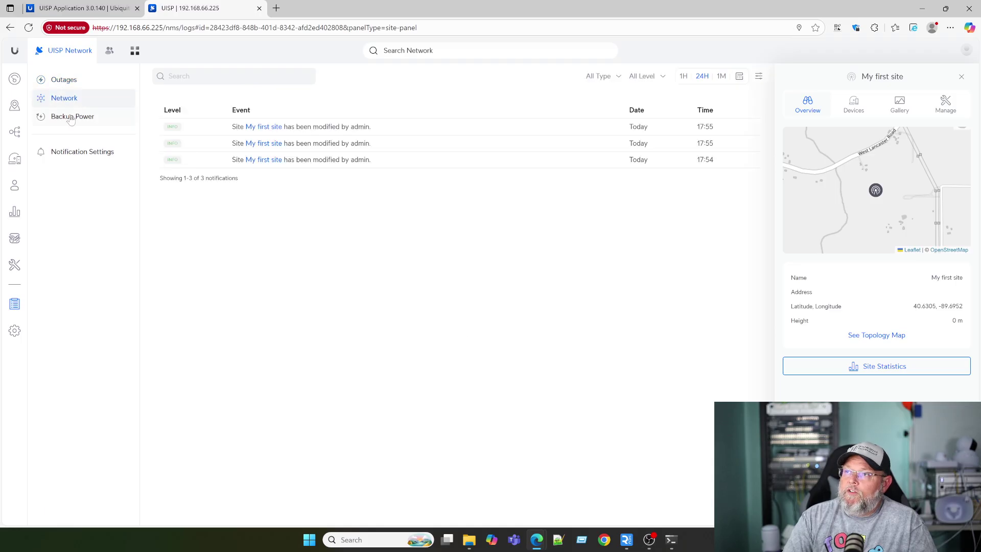
click(71, 119)
click(77, 83)
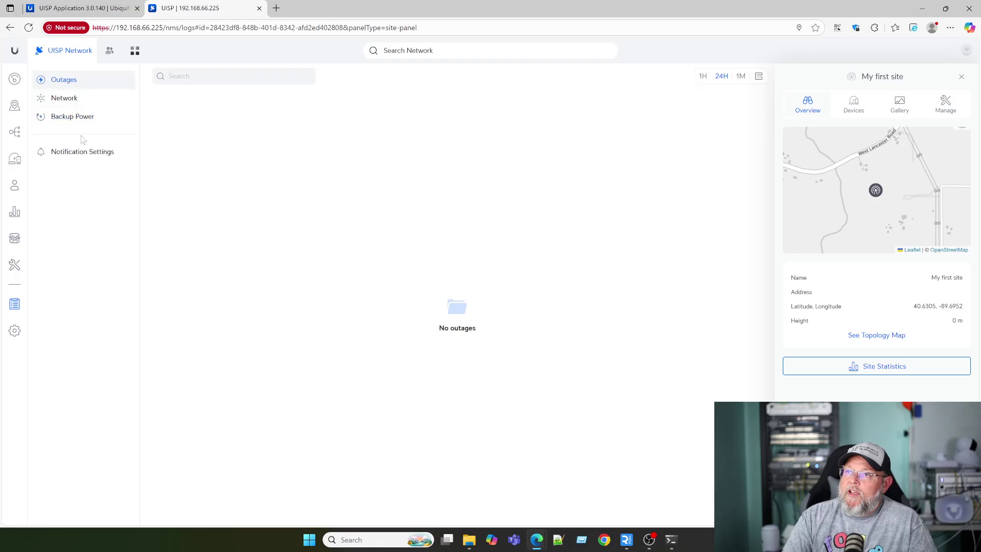
click(78, 155)
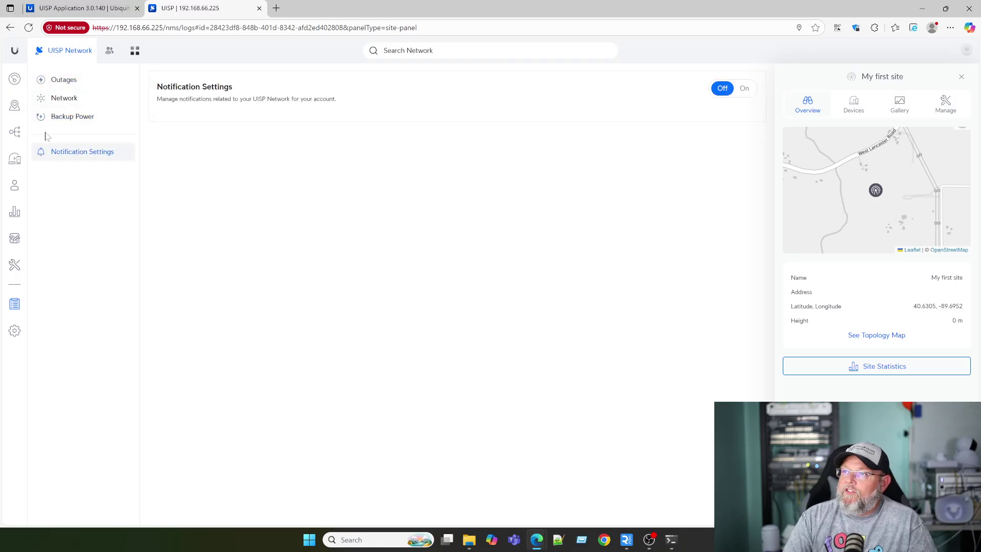
click(15, 330)
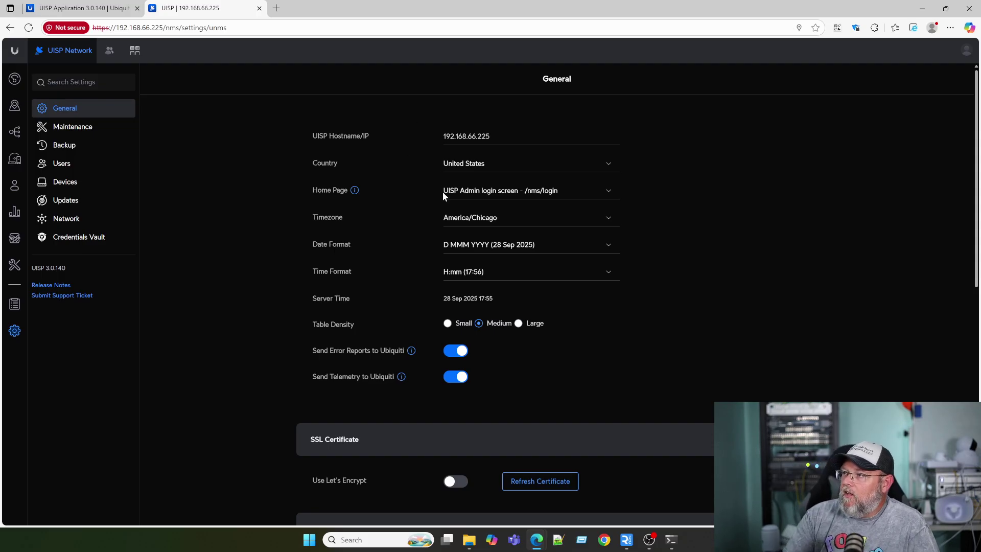
click(604, 192)
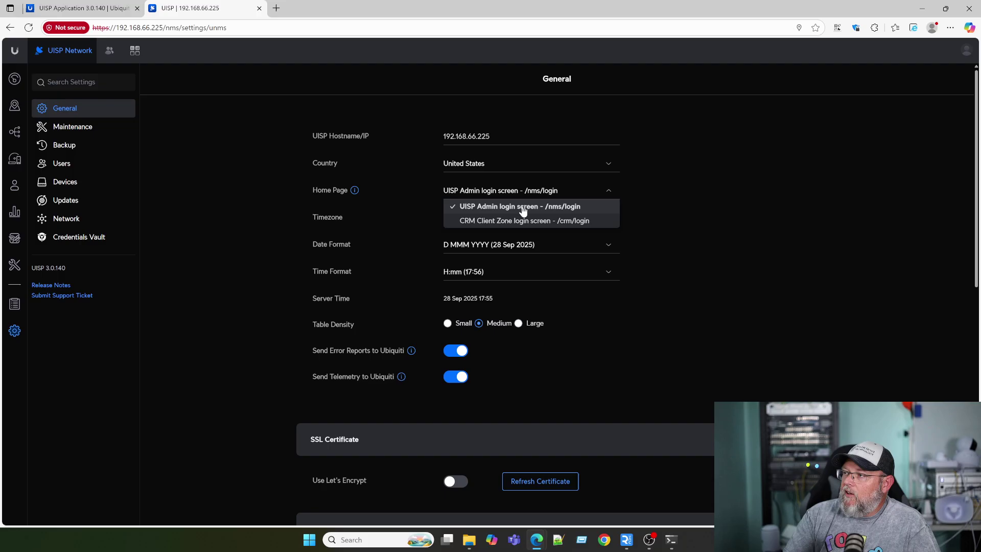
click(502, 208)
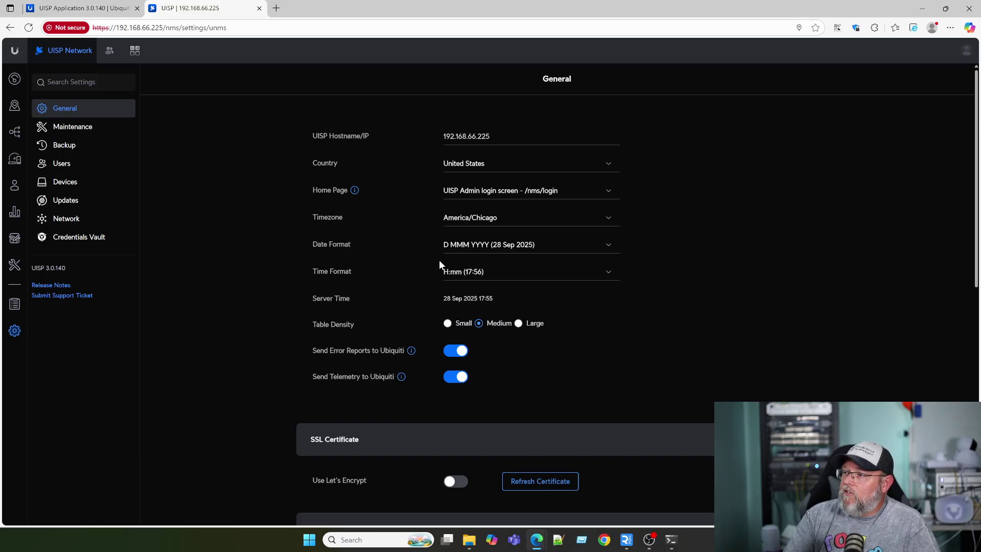
scroll(299, 287, down, 1)
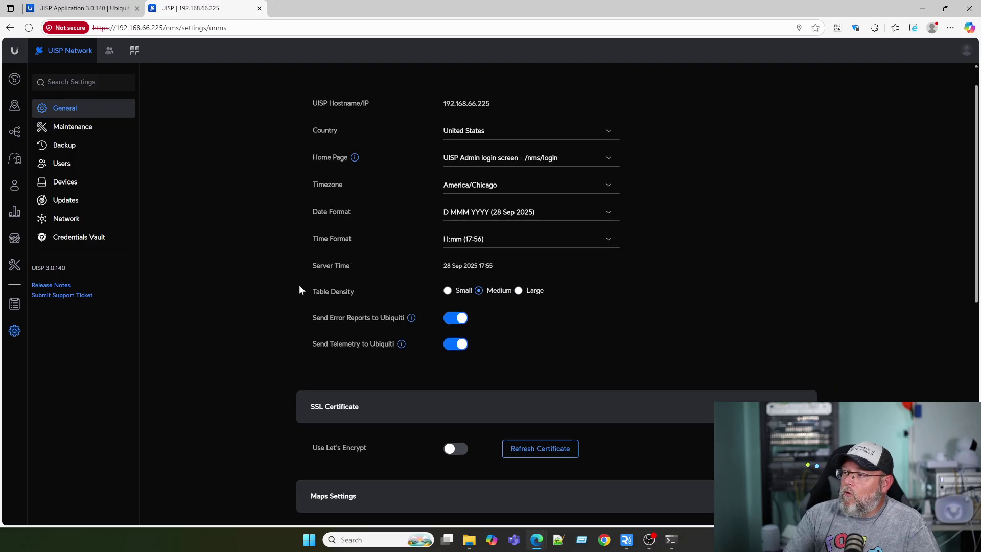
scroll(421, 220, down, 1)
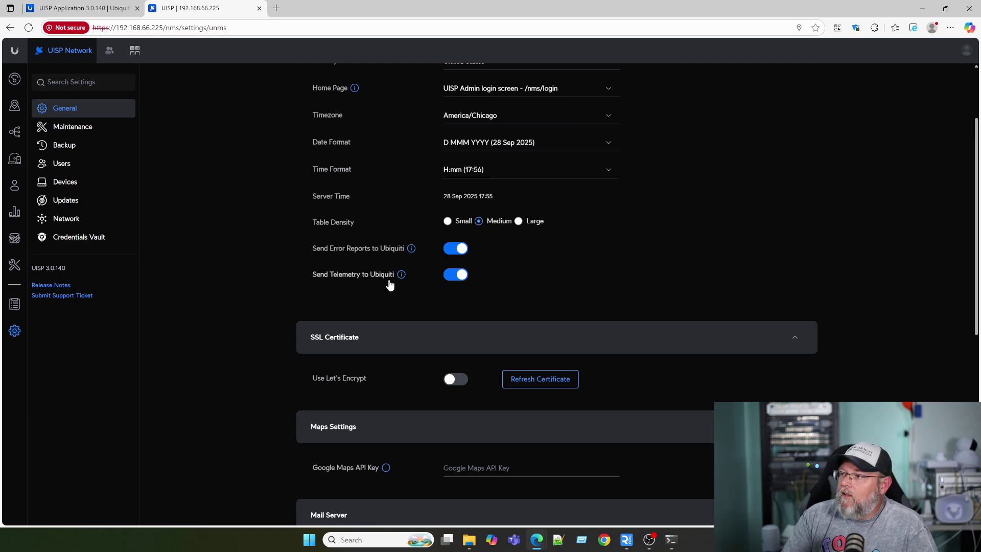
scroll(423, 308, down, 2)
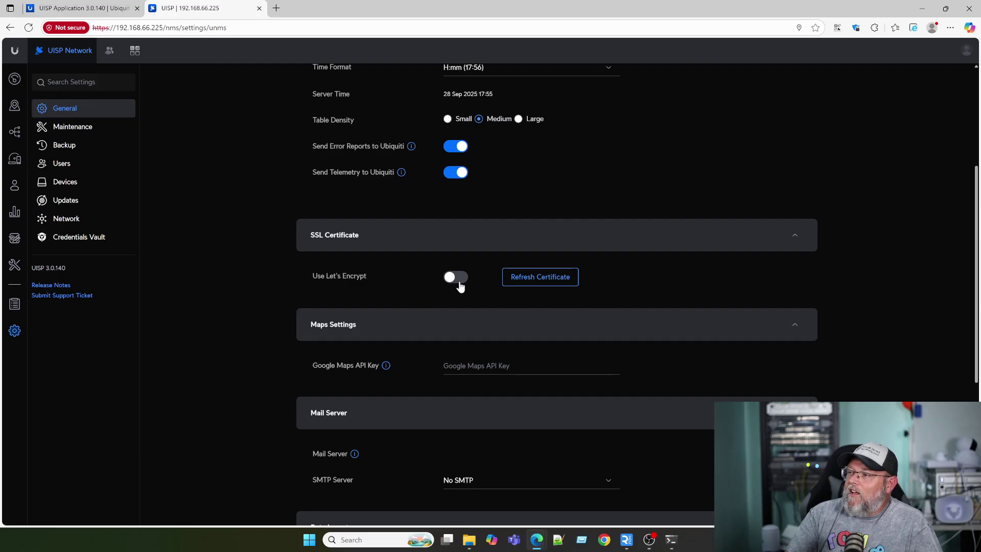
scroll(435, 300, down, 2)
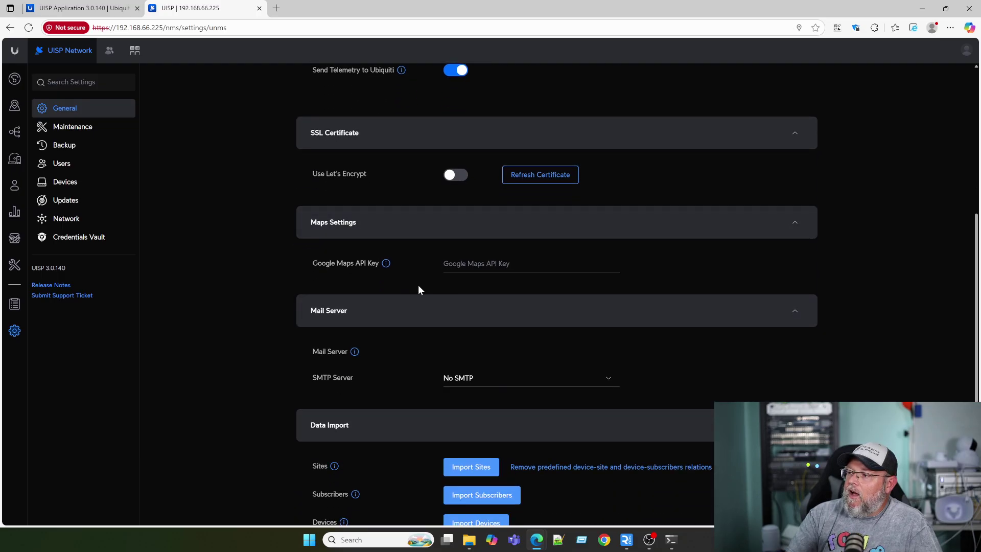
scroll(400, 322, down, 1)
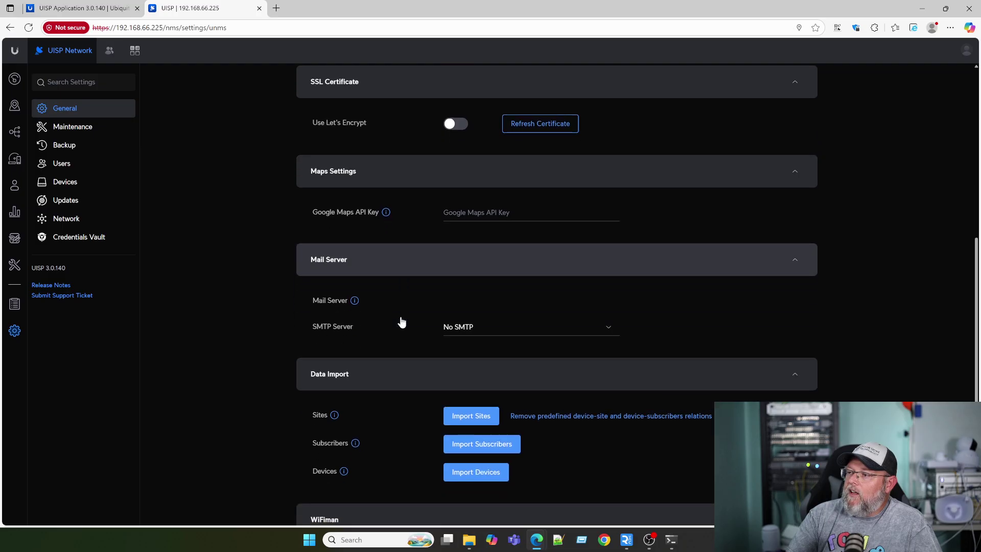
click(471, 327)
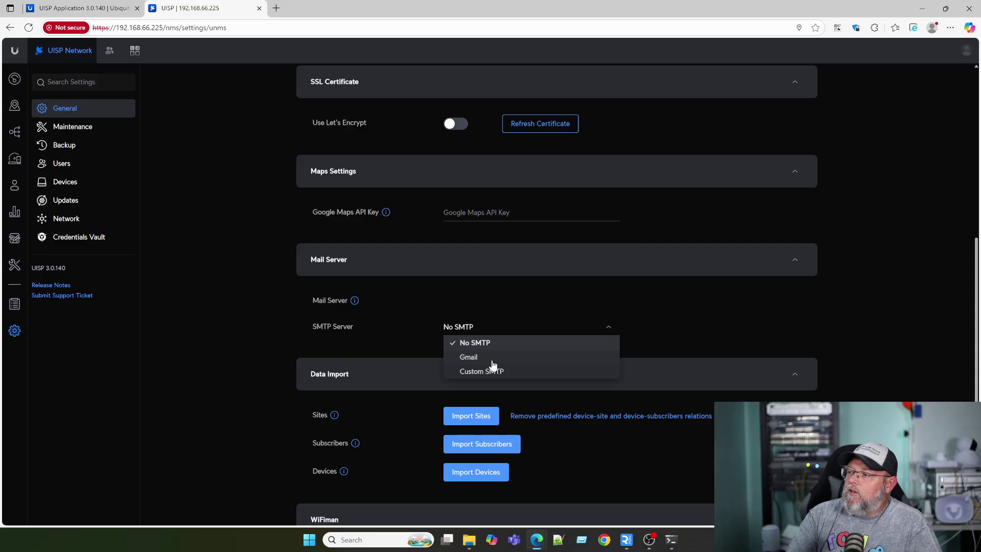
click(403, 314)
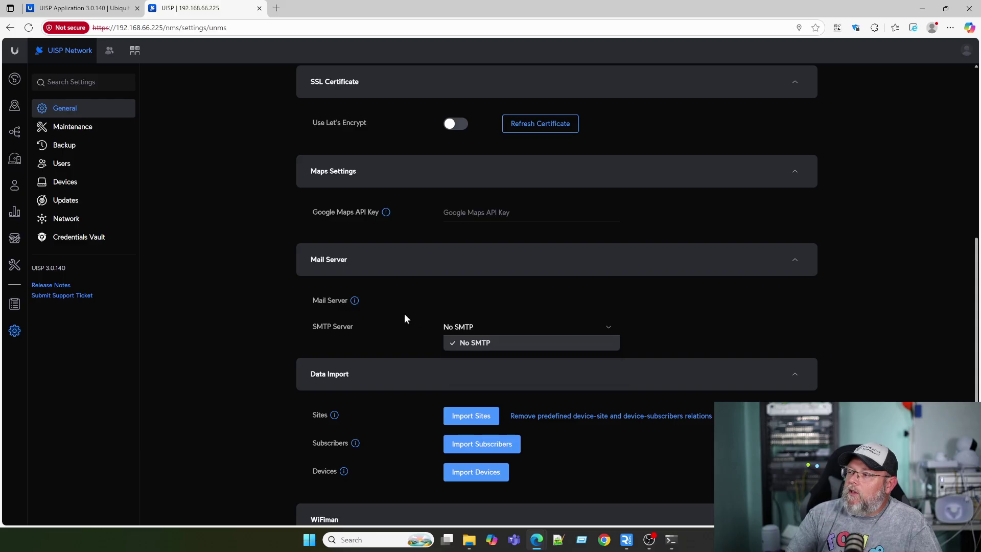
scroll(281, 342, down, 2)
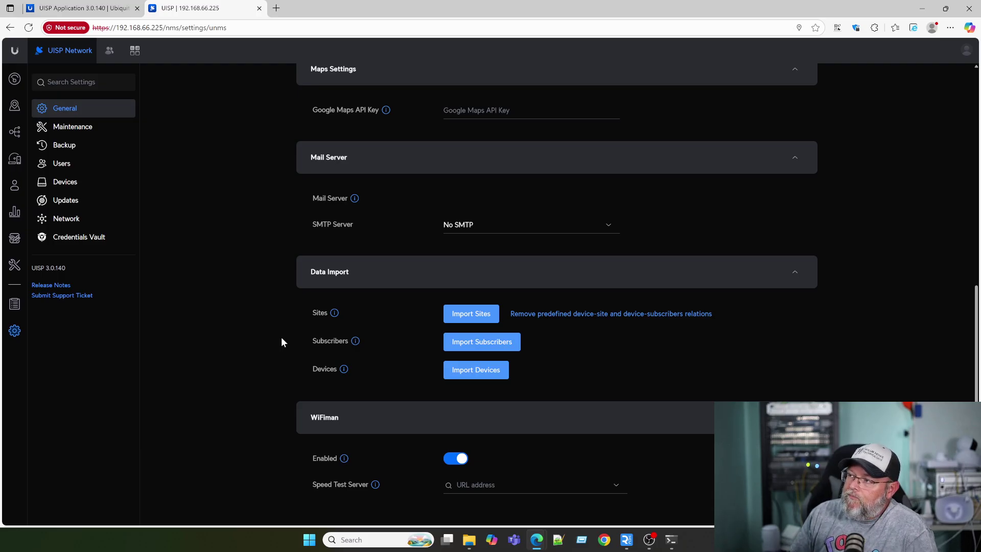
mouse_move(354, 301)
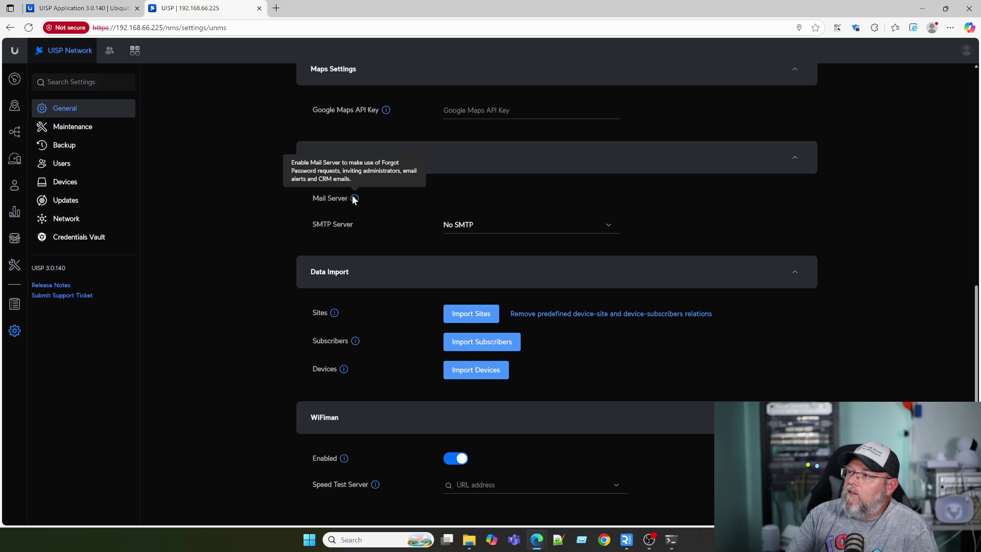
scroll(294, 336, down, 2)
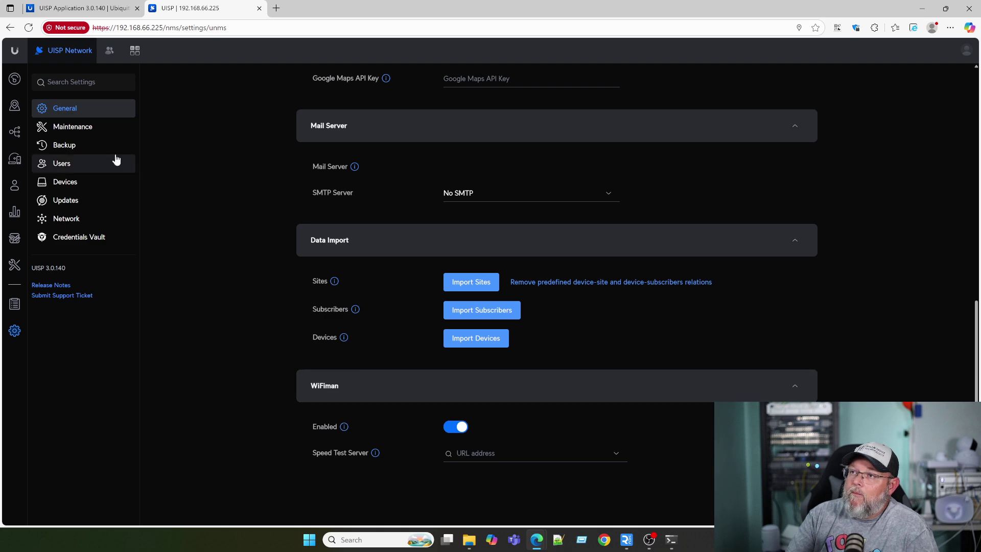
- Browse the Maintenance, Backup and Users settings pages, ending on Devices settings
click(74, 127)
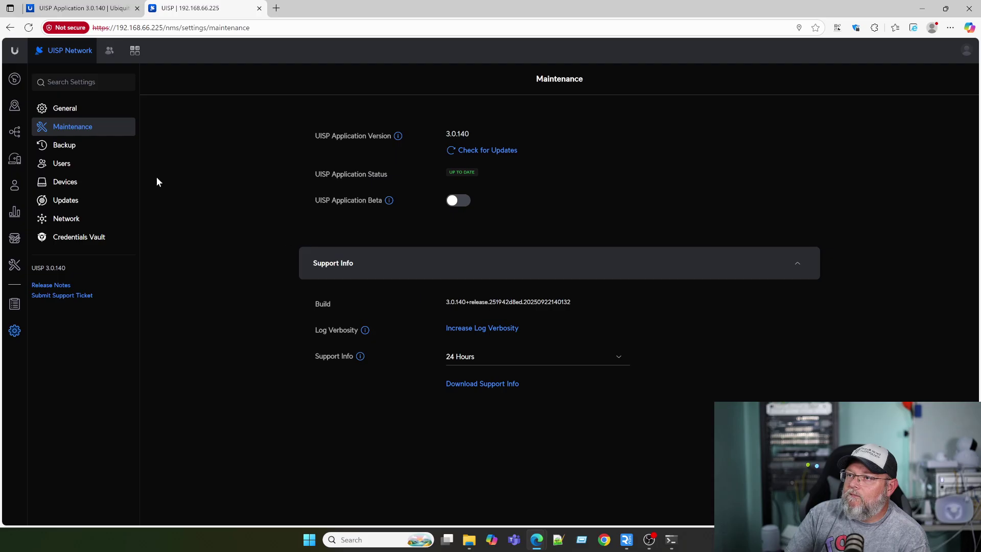
click(63, 145)
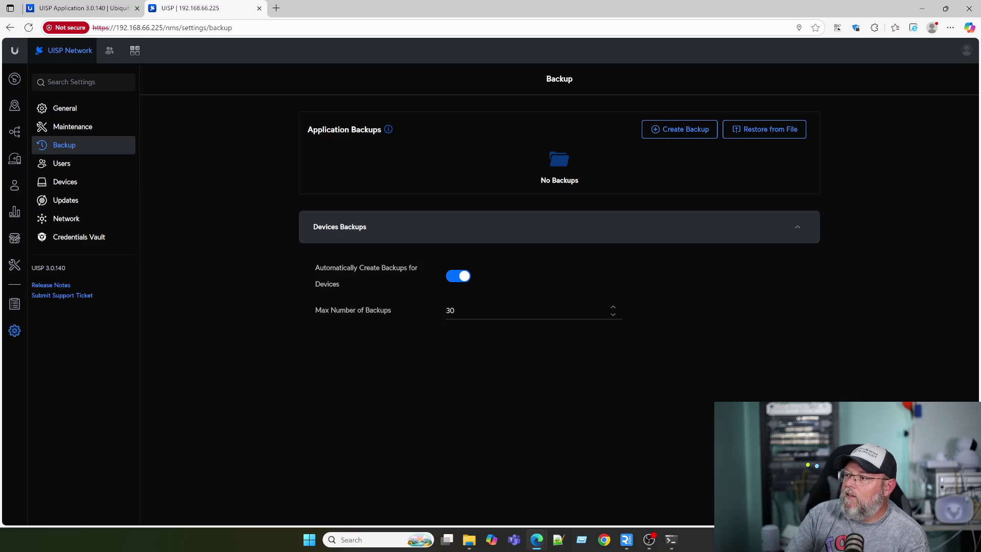
click(69, 165)
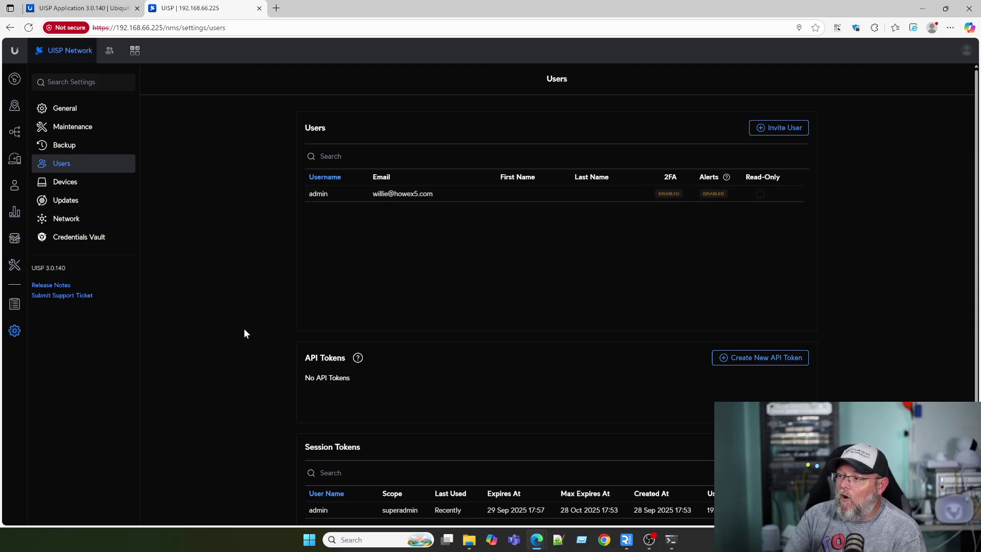
scroll(243, 333, down, 1)
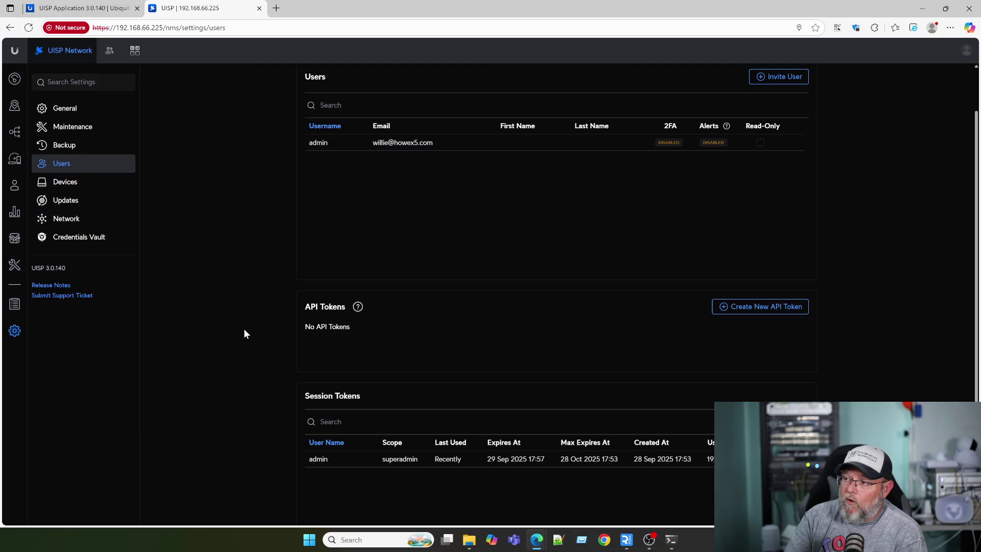
scroll(244, 334, down, 1)
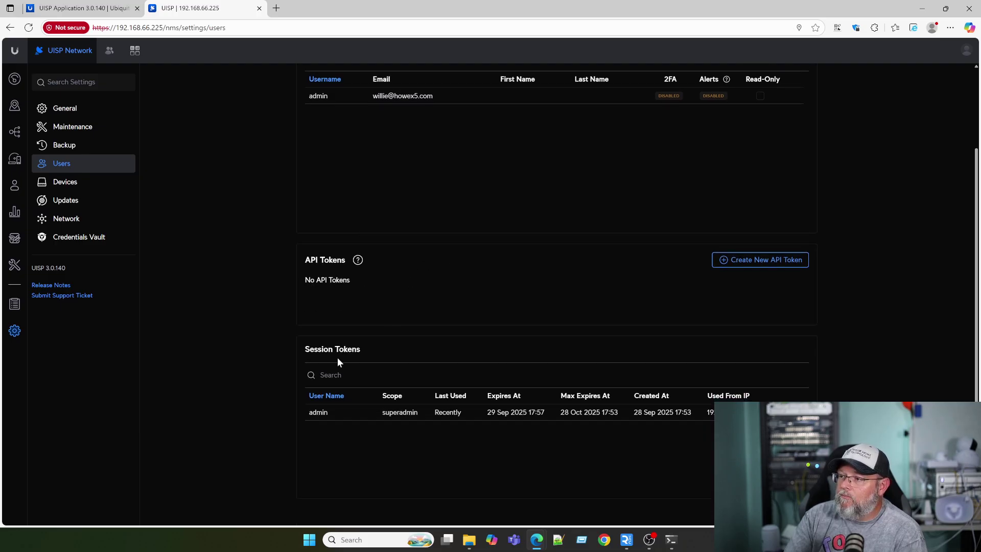
click(66, 183)
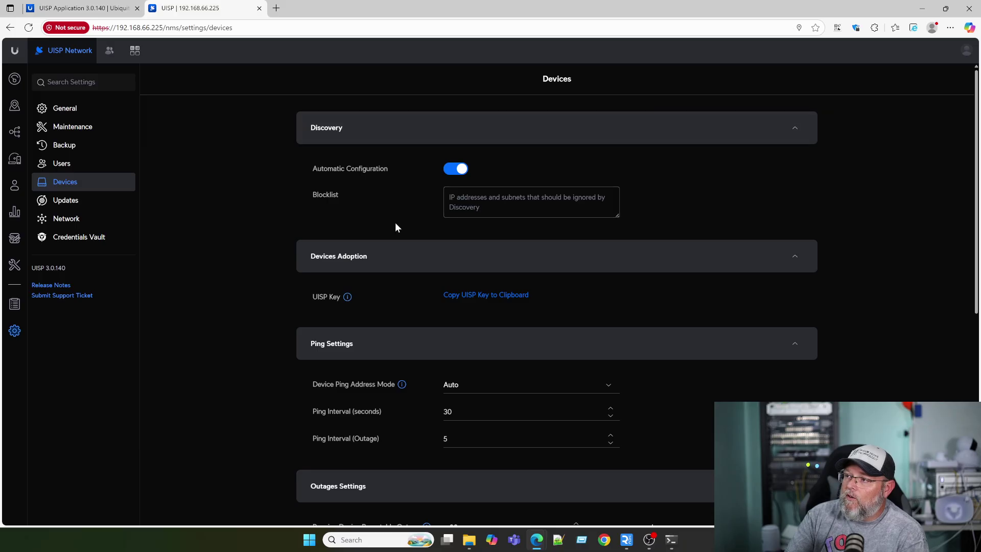
scroll(397, 270, down, 1)
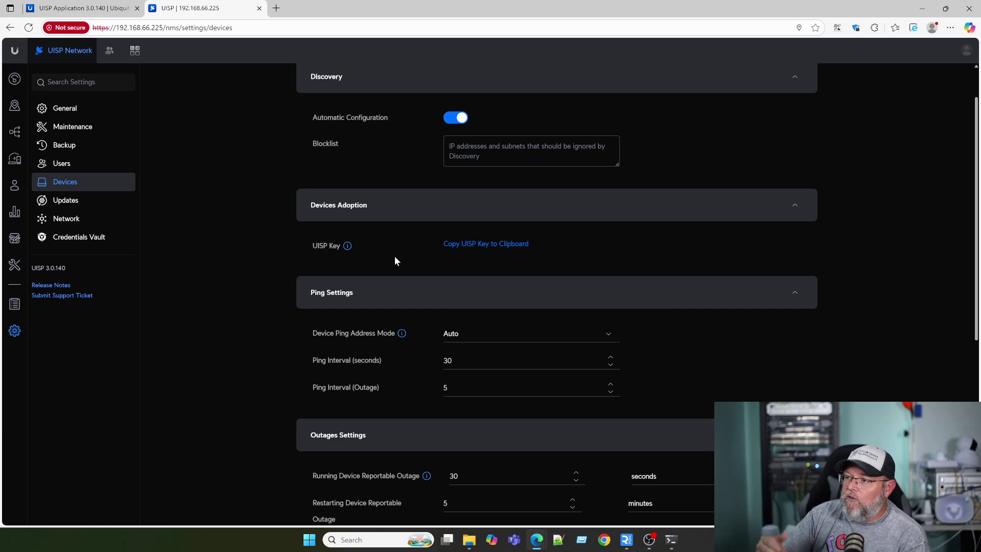
scroll(392, 260, down, 1)
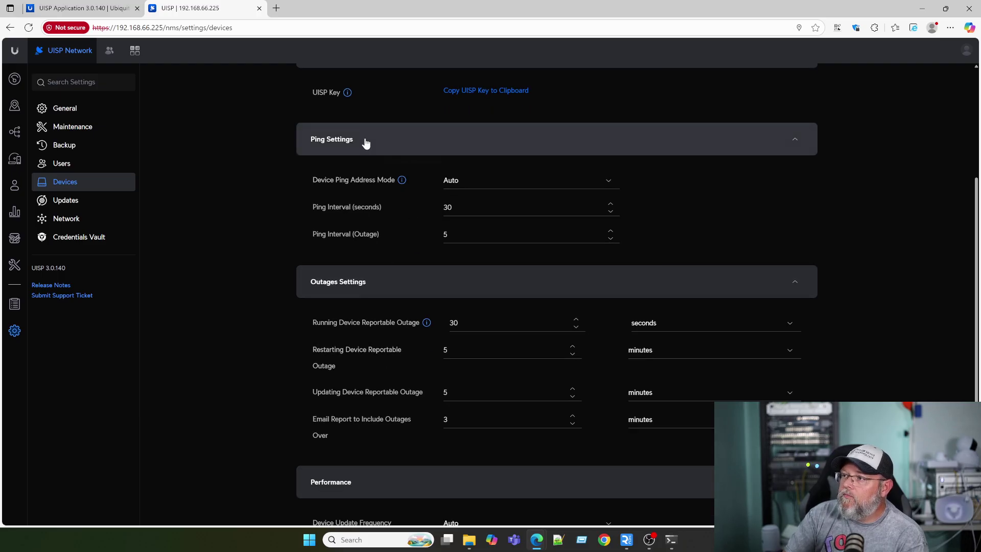
scroll(280, 291, down, 2)
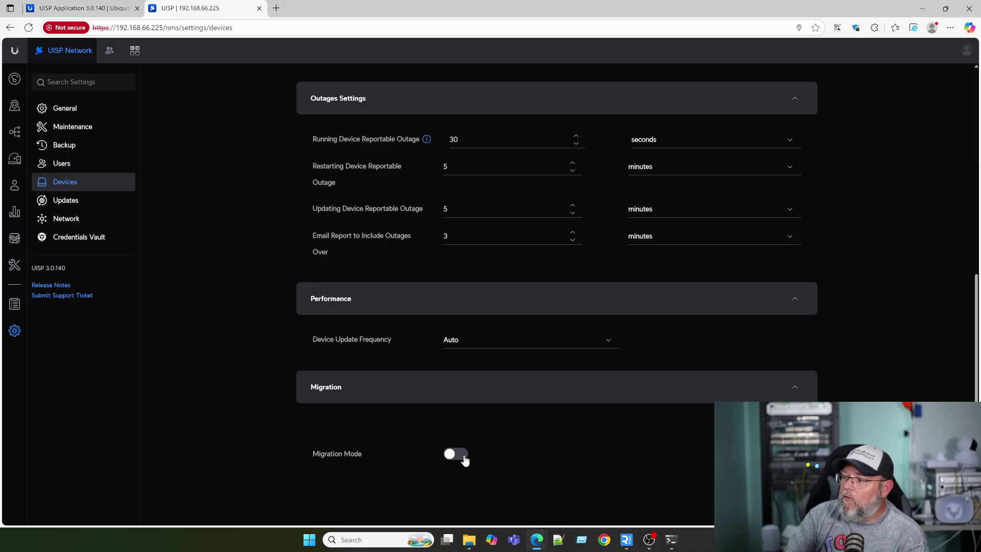
- View Updates settings with Auto Updates and Available Firmware expanded, firmware sorted newest first
click(69, 202)
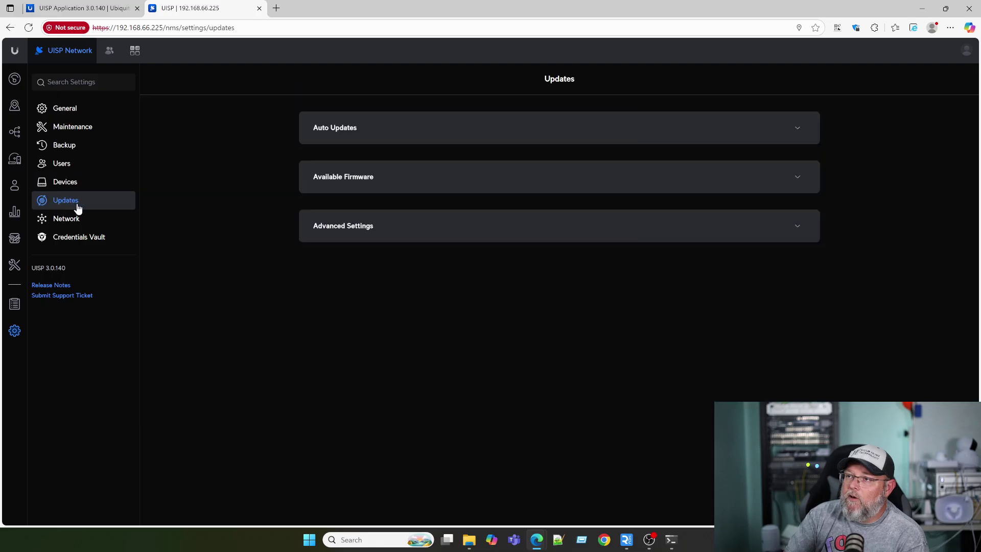
click(390, 151)
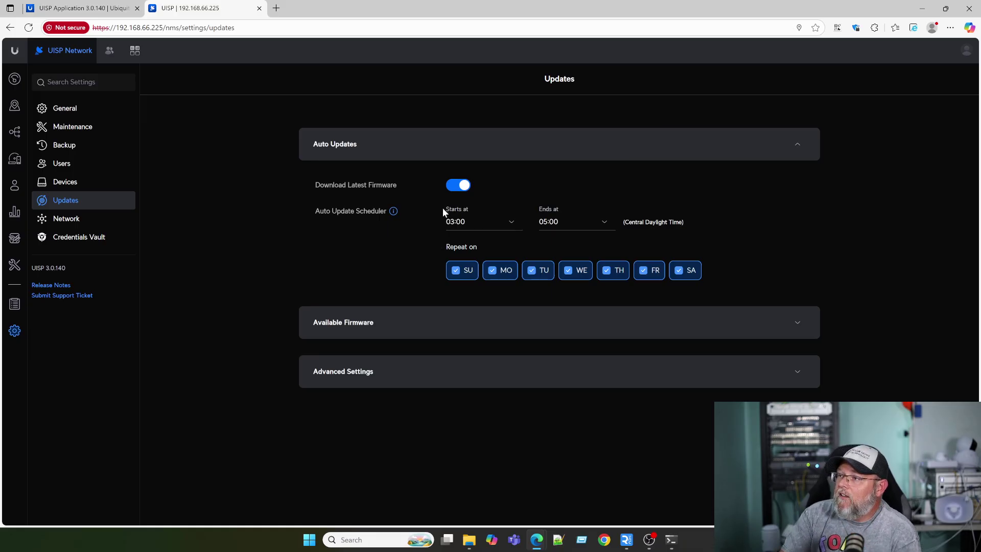
click(410, 320)
scroll(399, 326, down, 3)
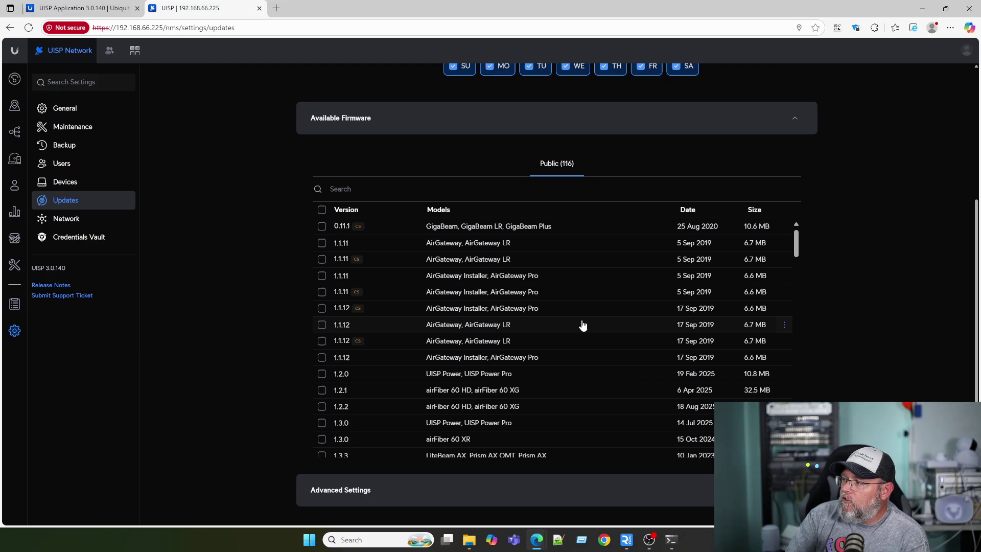
click(689, 213)
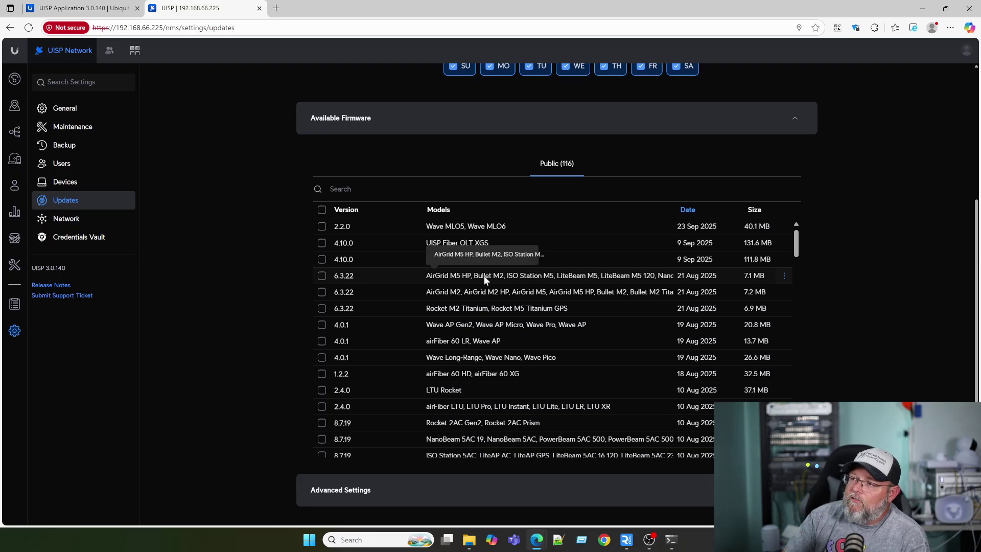
scroll(451, 289, down, 5)
scroll(453, 292, up, 3)
scroll(436, 291, up, 3)
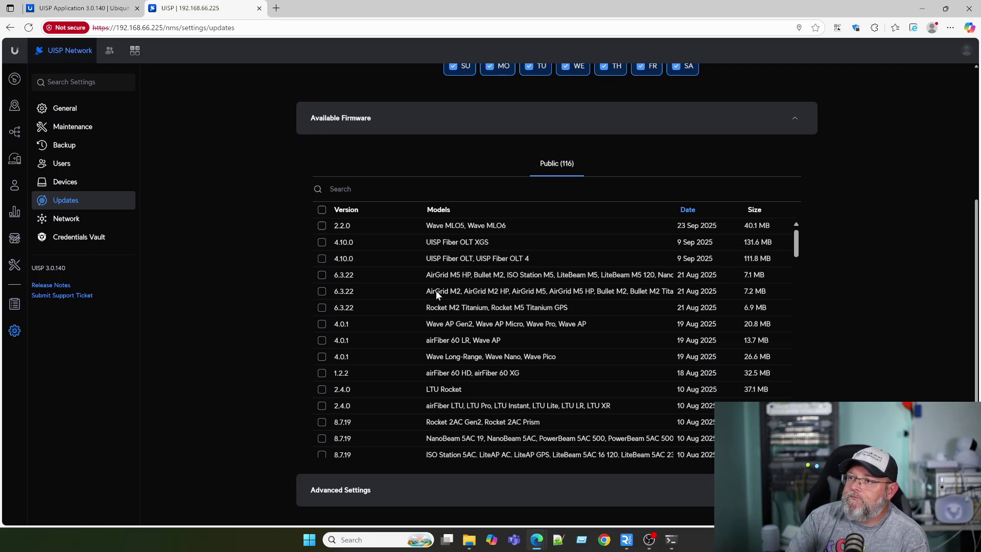
- Review the Network and Credentials Vault settings, then return to the Welcome dashboard
click(75, 220)
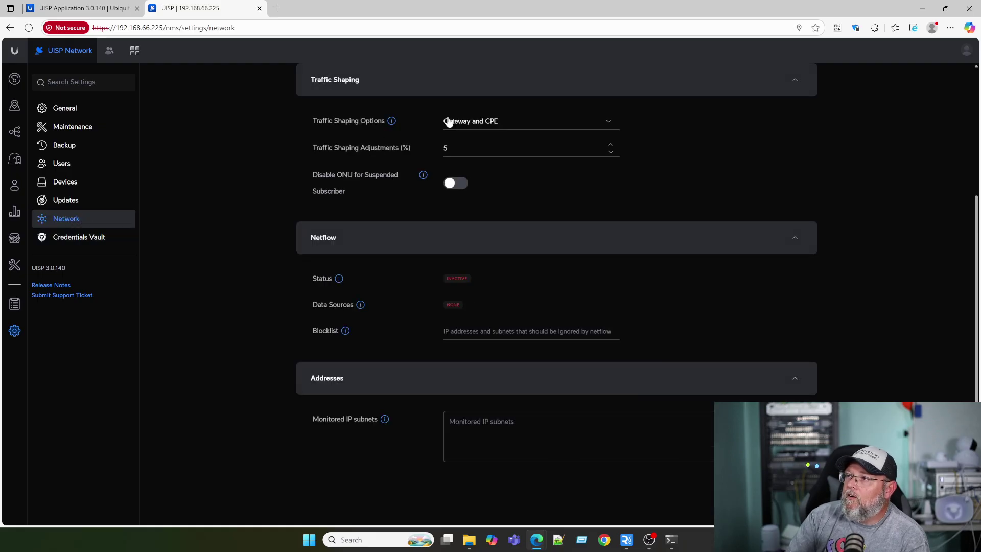
scroll(385, 254, up, 3)
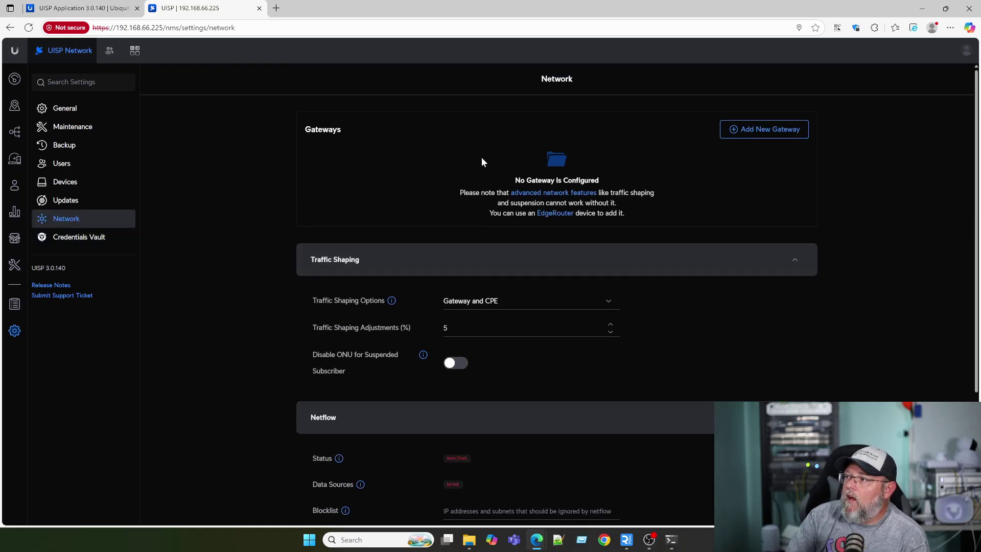
scroll(268, 251, down, 2)
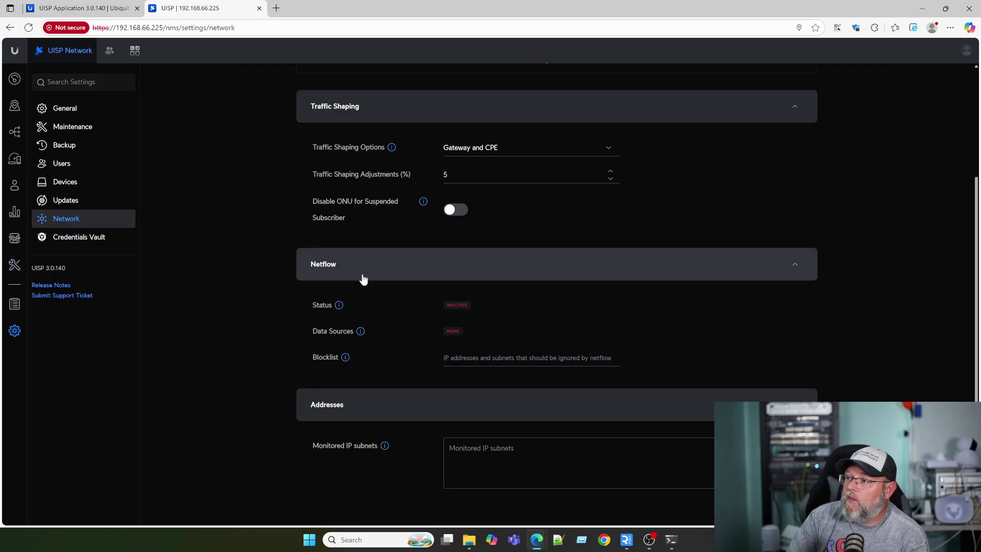
scroll(364, 276, down, 1)
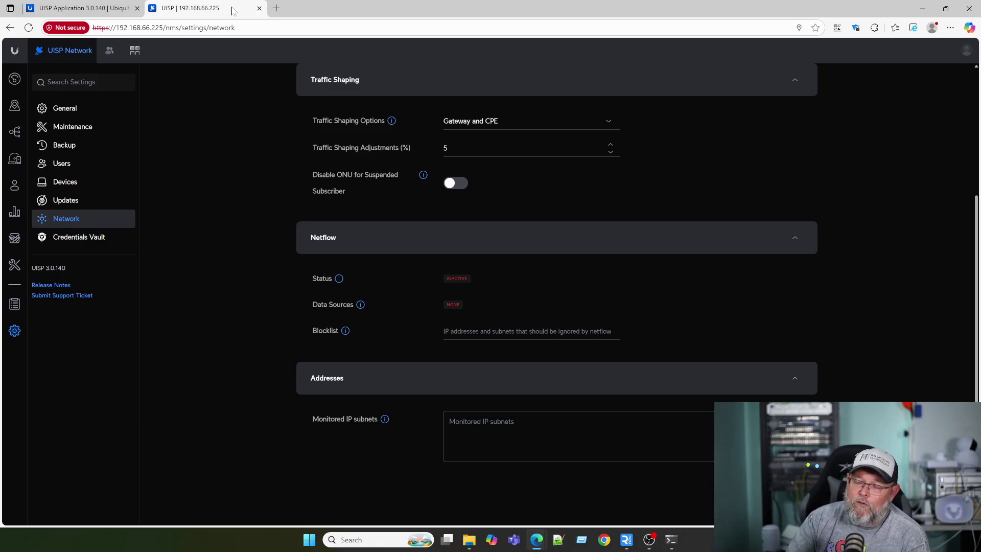
click(78, 238)
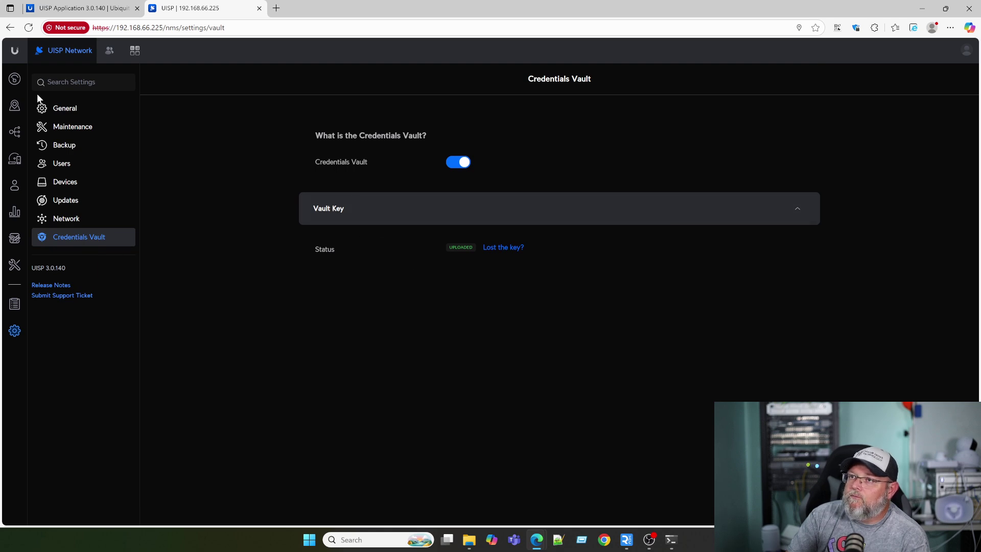
click(14, 78)
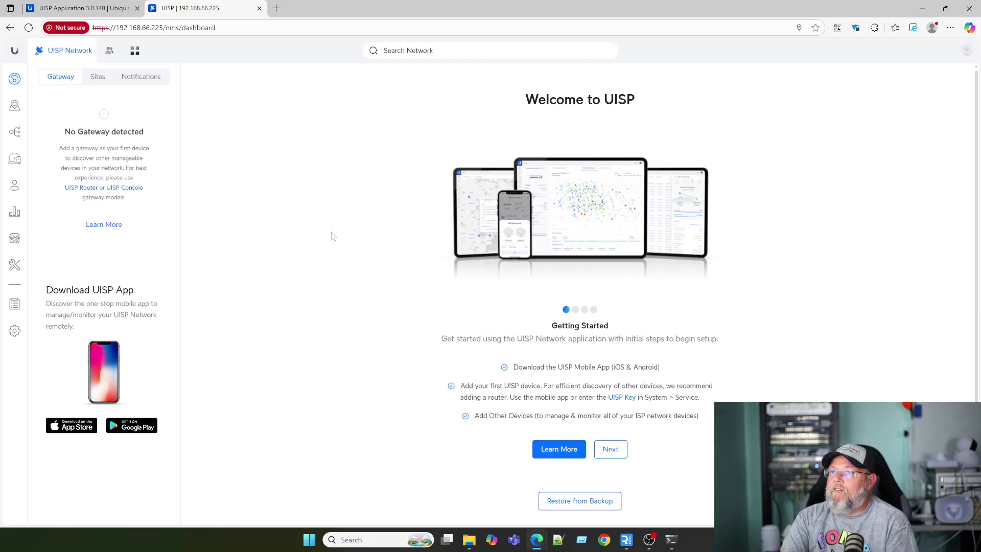